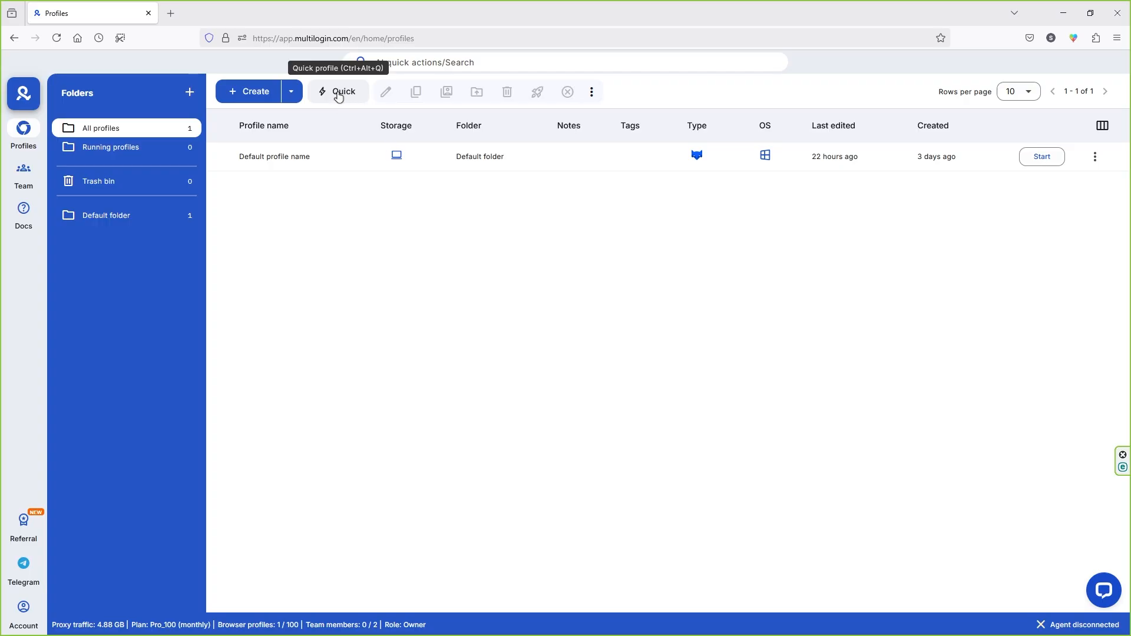
Start creating a new browser profile and name it Profile_2
{"action": "left_click", "coordinate": [254, 94]}
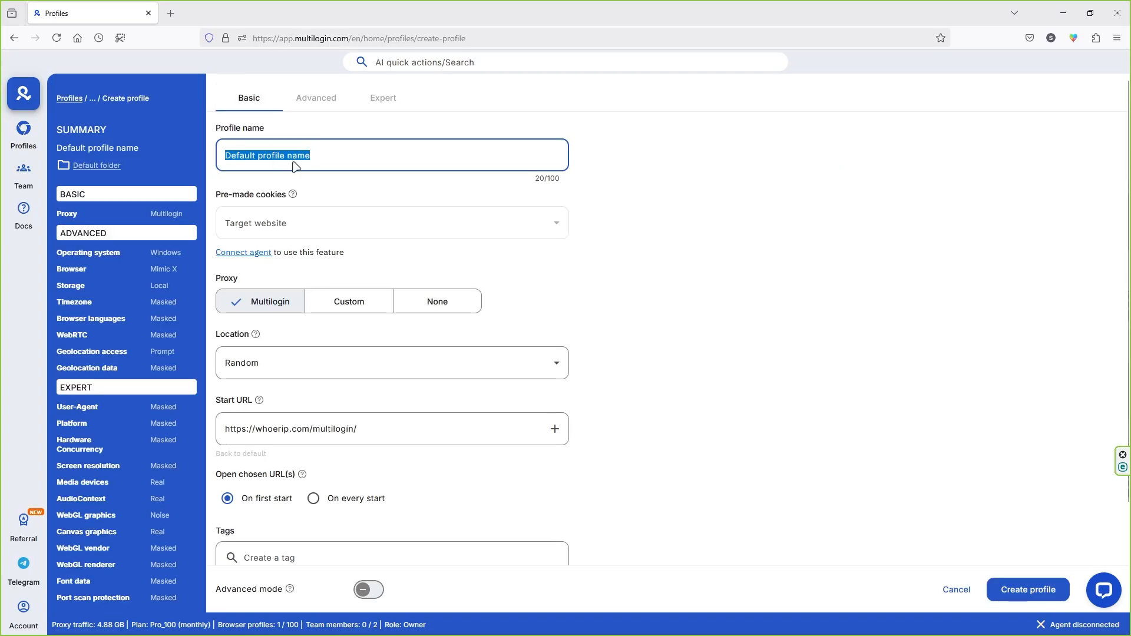
{"action": "type", "text": "Profile_2"}
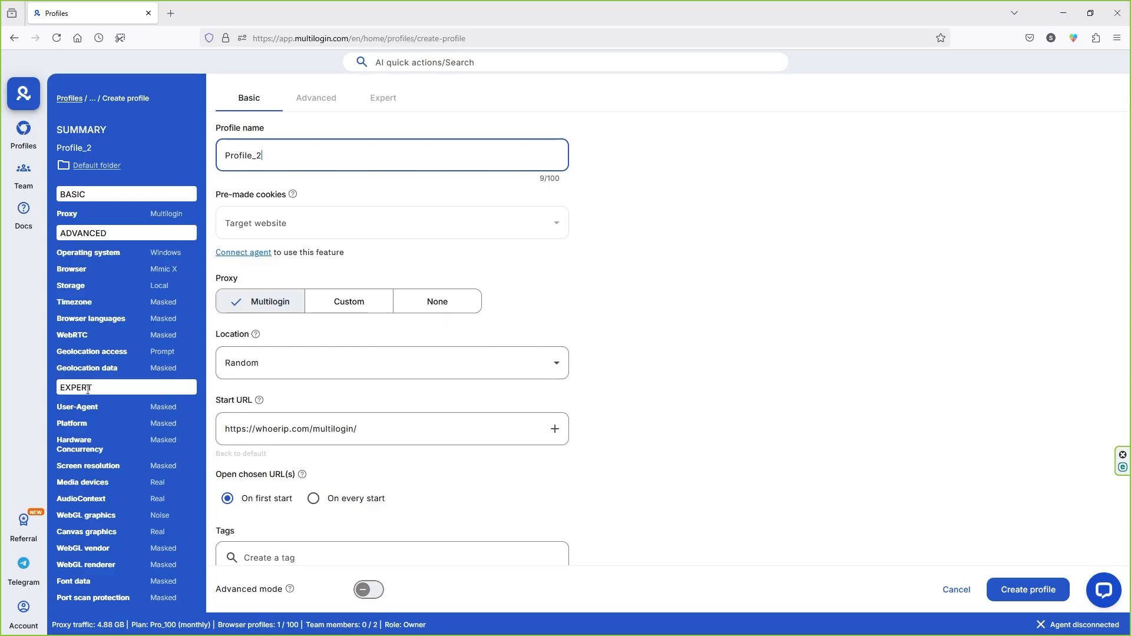
{"action": "left_click", "coordinate": [58, 386]}
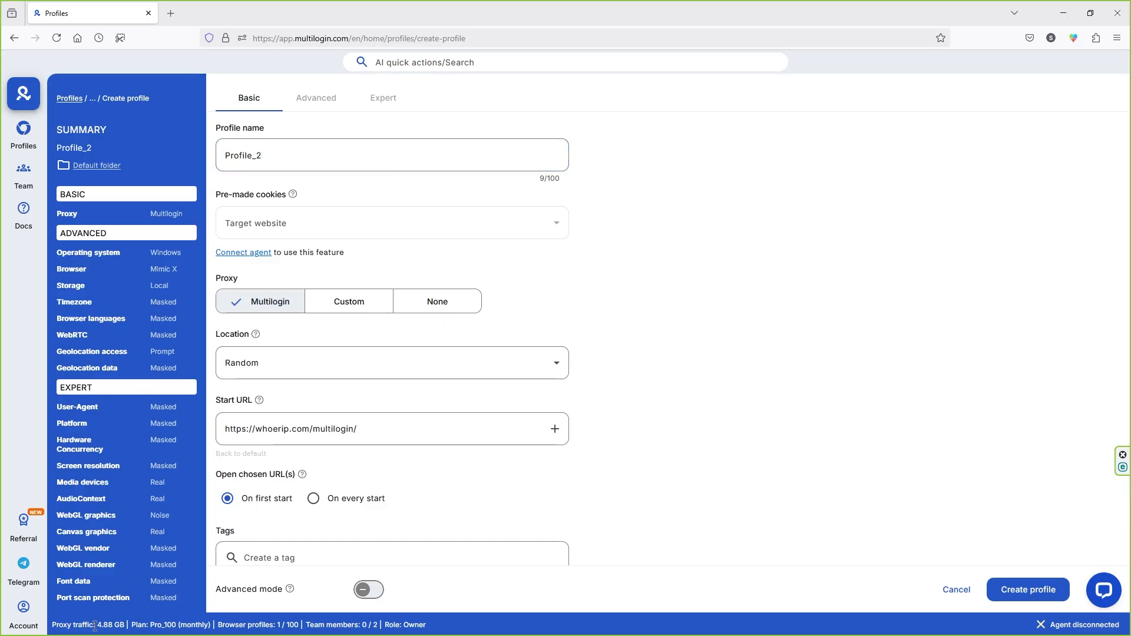
Examine the account's proxy traffic, subscription plan, browser profile allowance and team member allowance
{"action": "left_click_drag", "start_coordinate": [94, 624], "coordinate": [122, 625]}
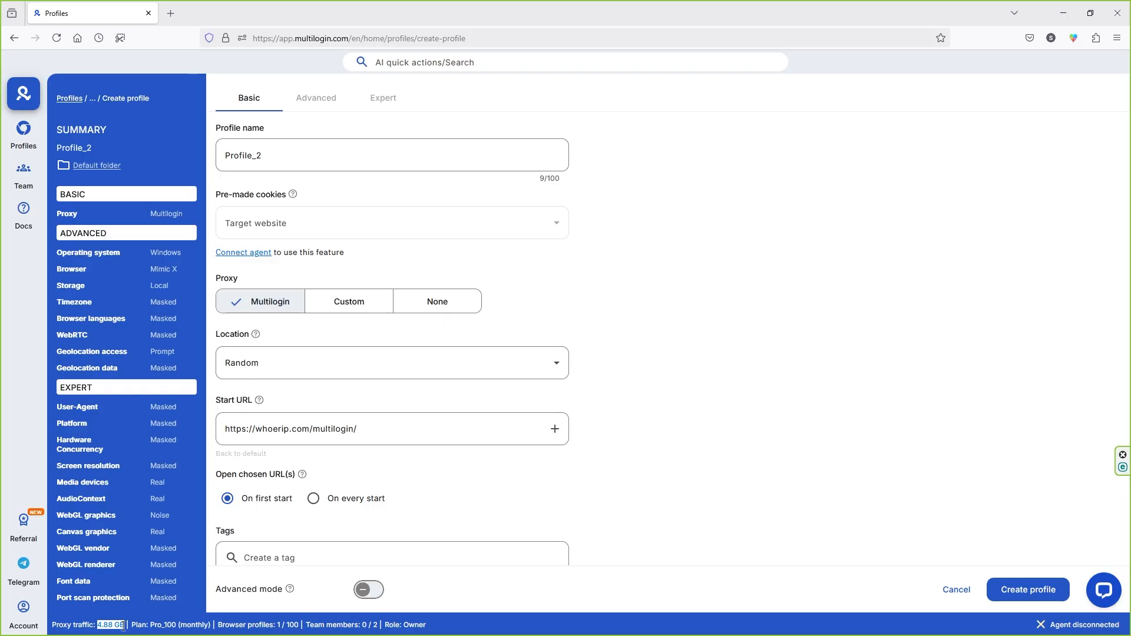
{"action": "left_click", "coordinate": [104, 624]}
{"action": "left_click_drag", "start_coordinate": [132, 629], "coordinate": [191, 624]}
{"action": "left_click", "coordinate": [195, 625]}
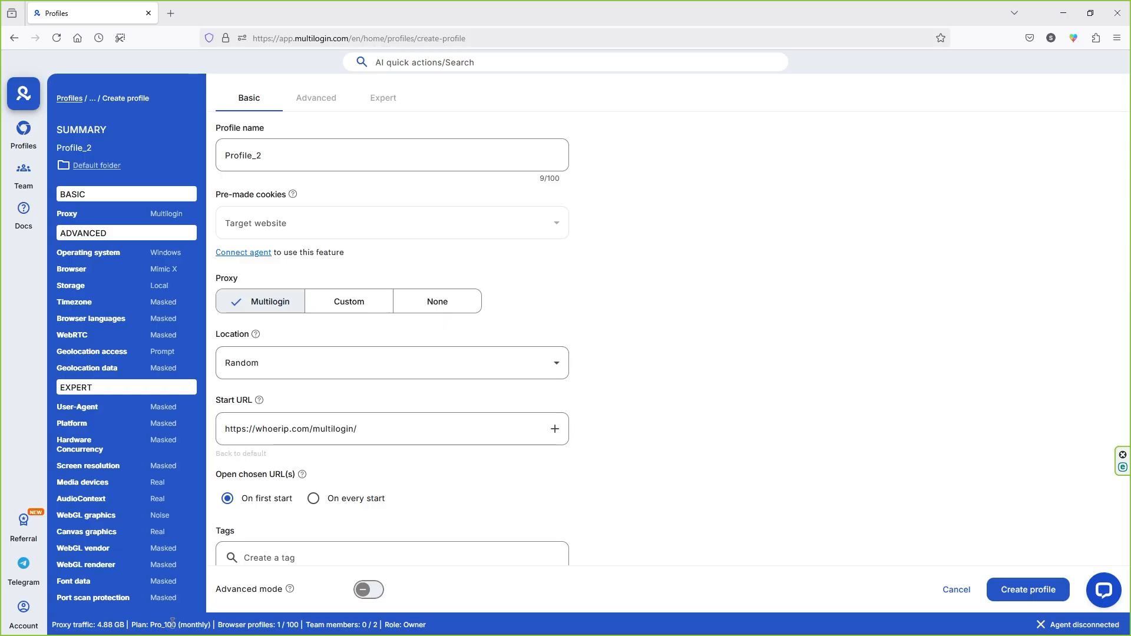
{"action": "left_click_drag", "start_coordinate": [219, 622], "coordinate": [282, 624]}
{"action": "left_click", "coordinate": [297, 624]}
{"action": "left_click_drag", "start_coordinate": [306, 625], "coordinate": [377, 623]}
{"action": "left_click", "coordinate": [372, 623]}
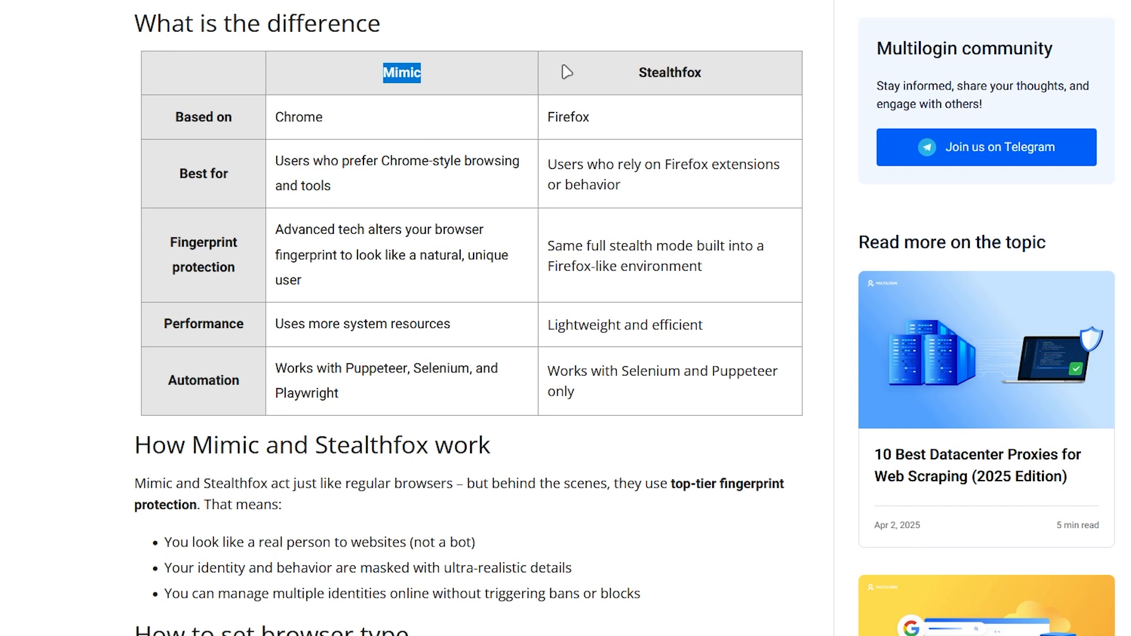
Compare the Mimic and Stealthfox browser types in the help article's difference table
{"action": "left_click_drag", "start_coordinate": [567, 72], "coordinate": [735, 83]}
{"action": "left_click_drag", "start_coordinate": [632, 72], "coordinate": [729, 83]}
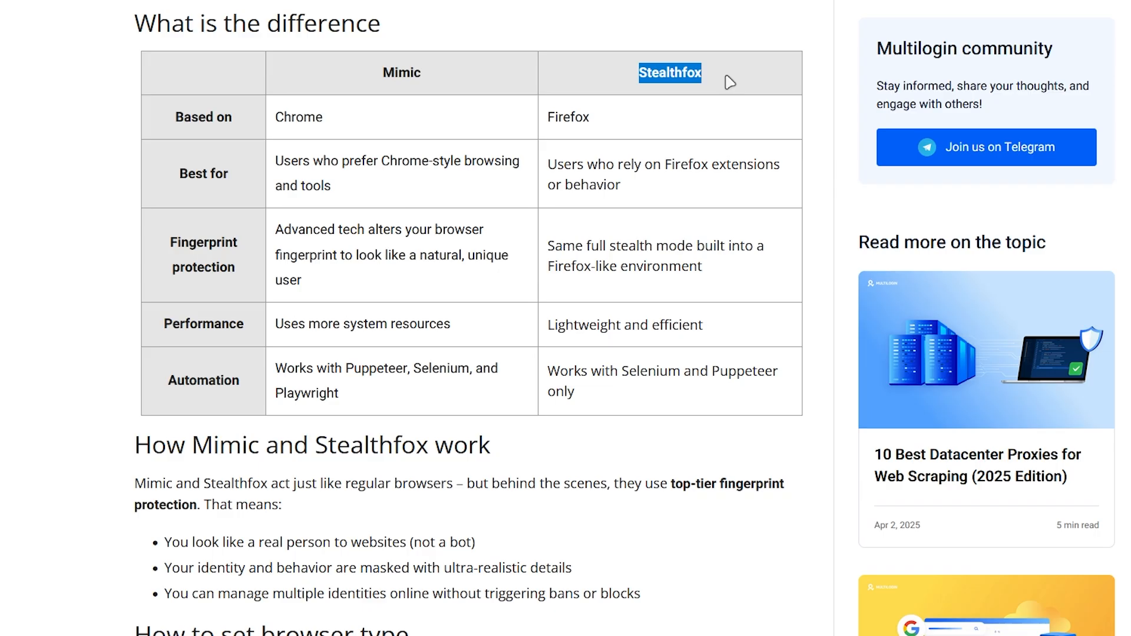
{"action": "left_click_drag", "start_coordinate": [380, 78], "coordinate": [500, 75]}
{"action": "left_click", "coordinate": [461, 75]}
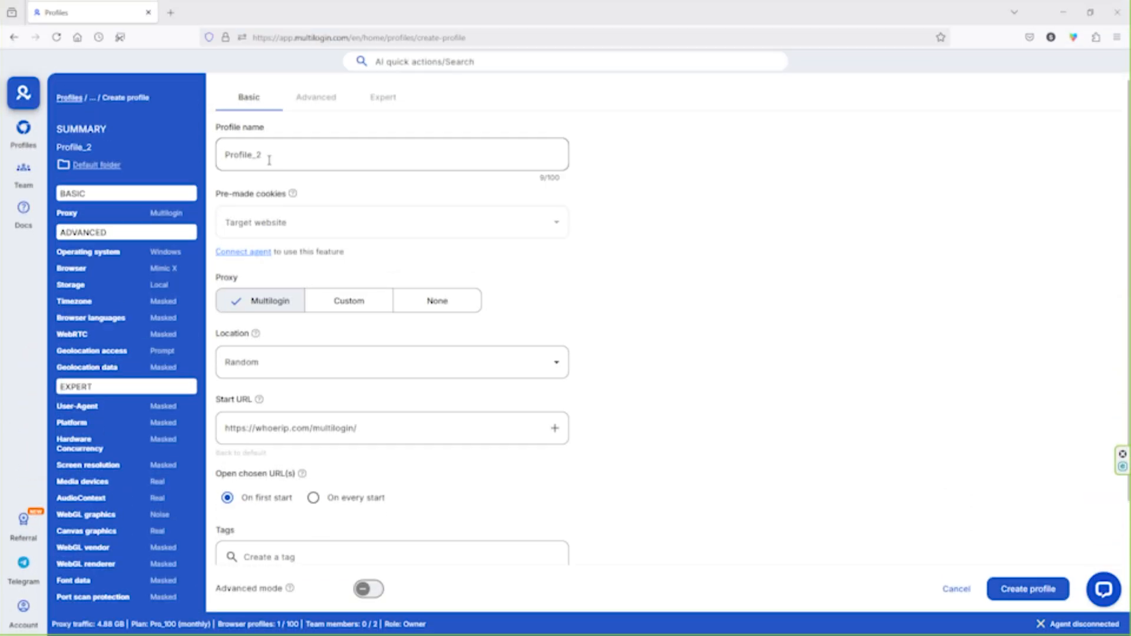
Connect the desktop agent so that pre-made cookies can be used for the new profile
{"action": "left_click_drag", "start_coordinate": [217, 197], "coordinate": [275, 194]}
{"action": "left_click", "coordinate": [277, 193]}
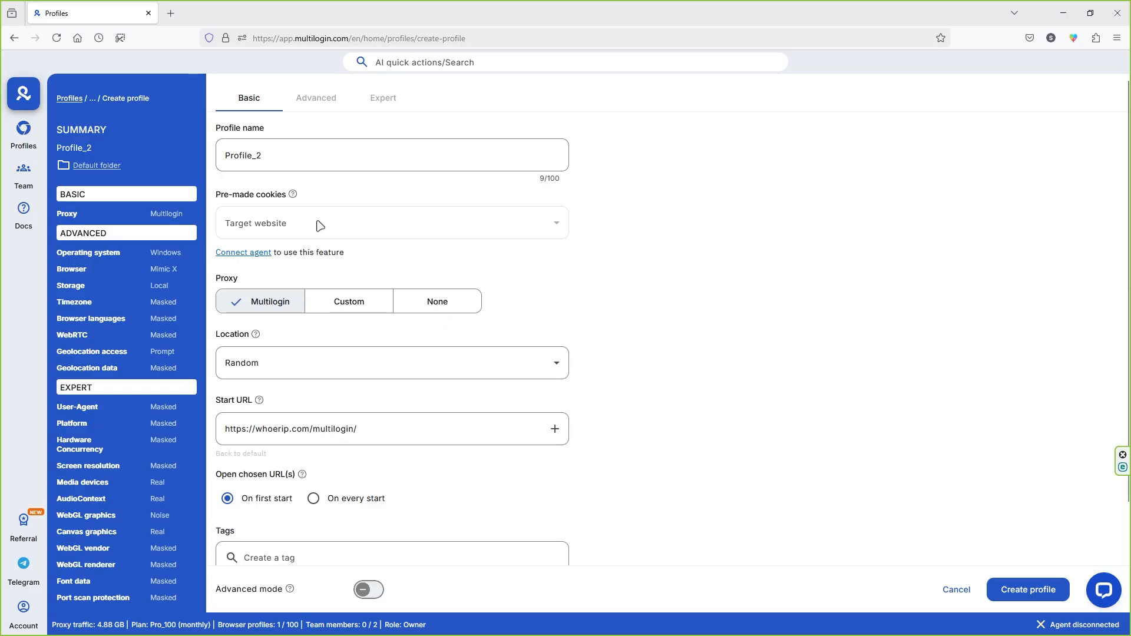
{"action": "left_click", "coordinate": [242, 252]}
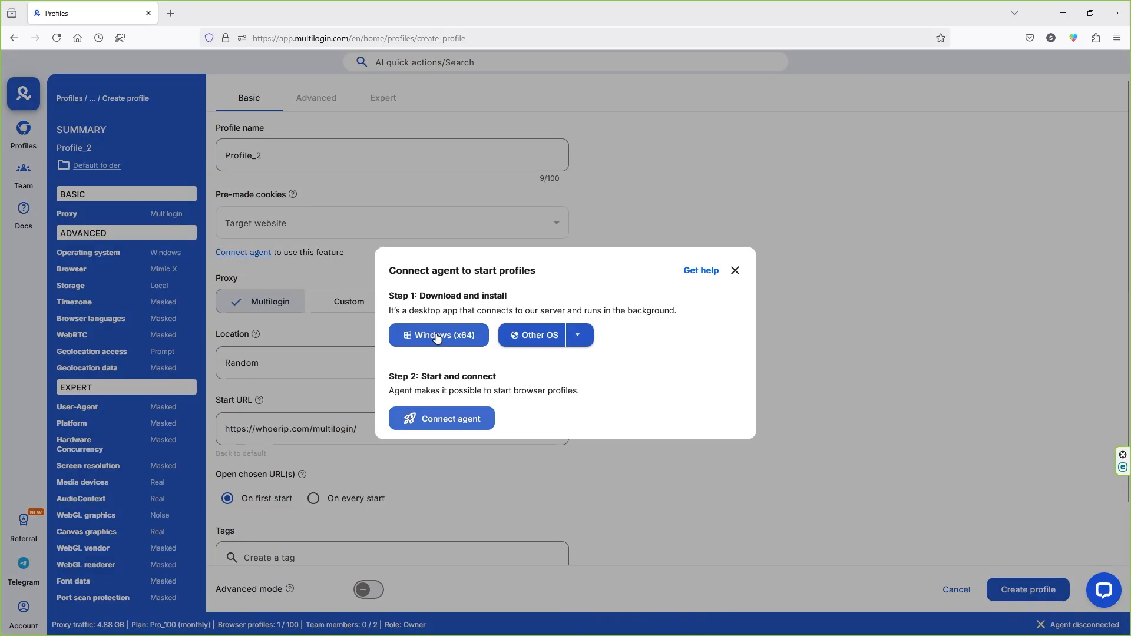
{"action": "left_click_drag", "start_coordinate": [430, 298], "coordinate": [510, 298]}
{"action": "left_click", "coordinate": [484, 311]}
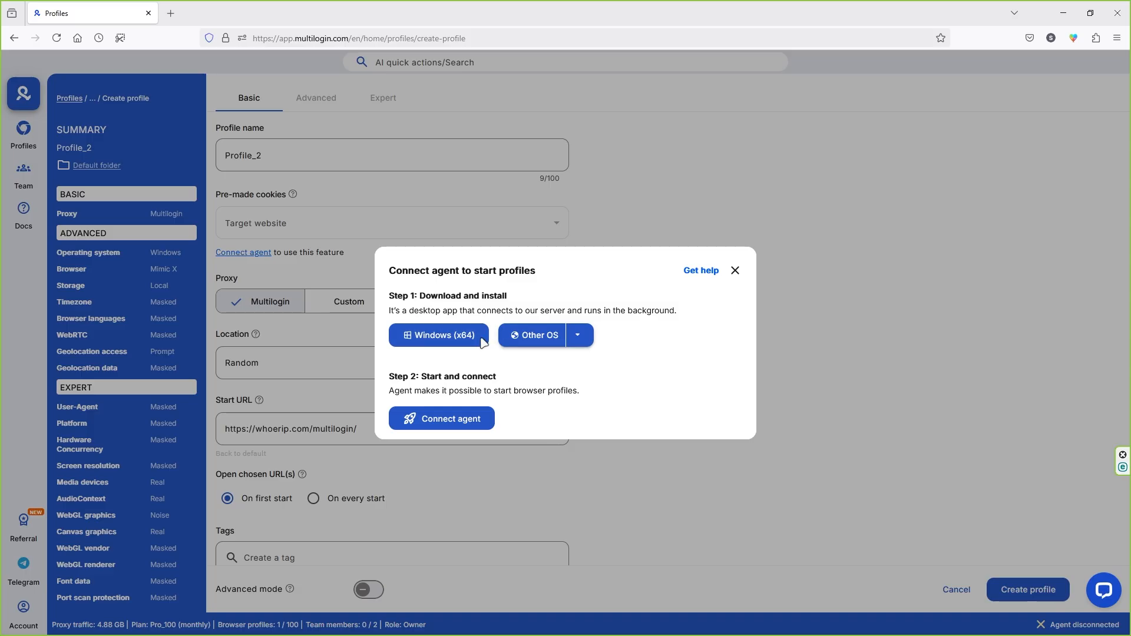
{"action": "left_click_drag", "start_coordinate": [419, 377], "coordinate": [500, 377]}
{"action": "left_click", "coordinate": [502, 378]}
{"action": "left_click", "coordinate": [456, 419]}
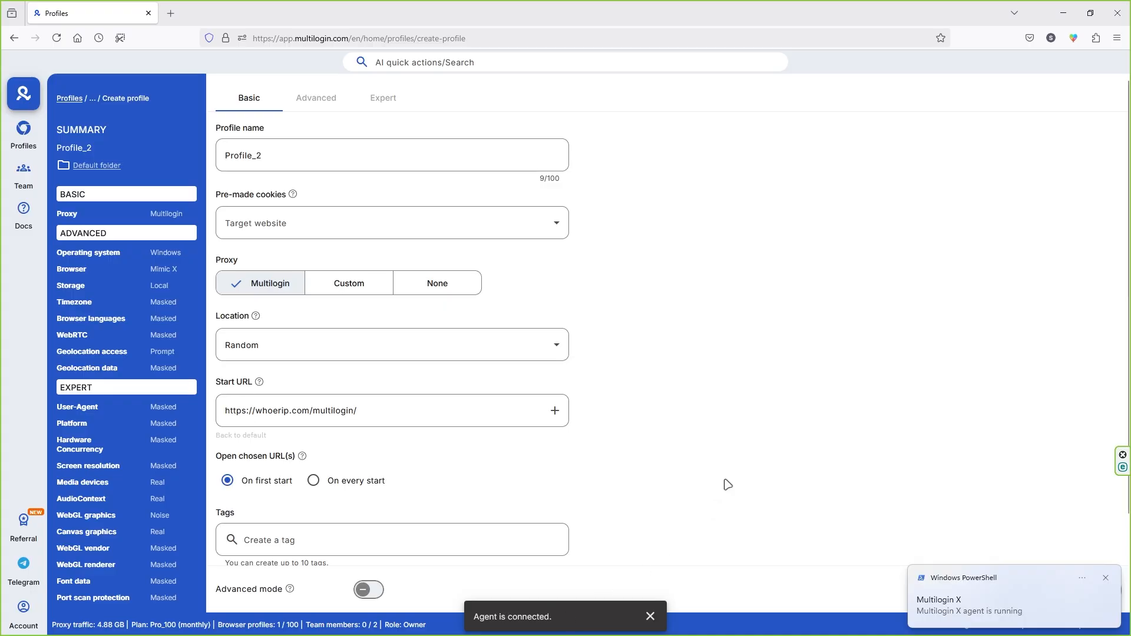
Review the target websites offered for pre-made cookies without choosing one
{"action": "left_click", "coordinate": [388, 226]}
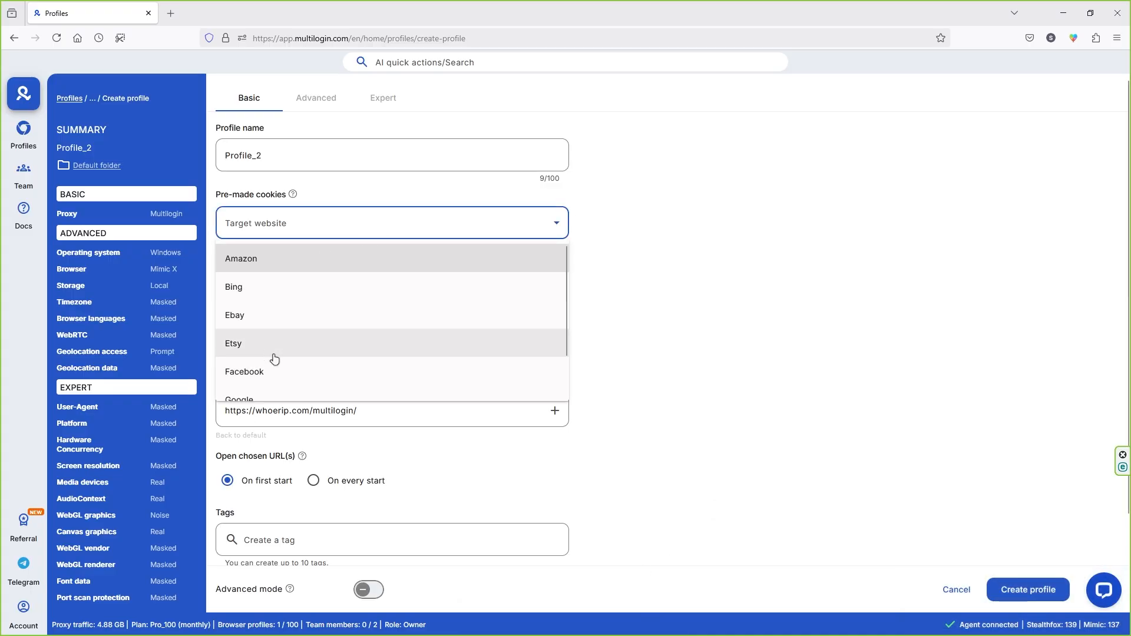
{"action": "scroll", "coordinate": [277, 348], "scroll_direction": "down", "scroll_amount": 1}
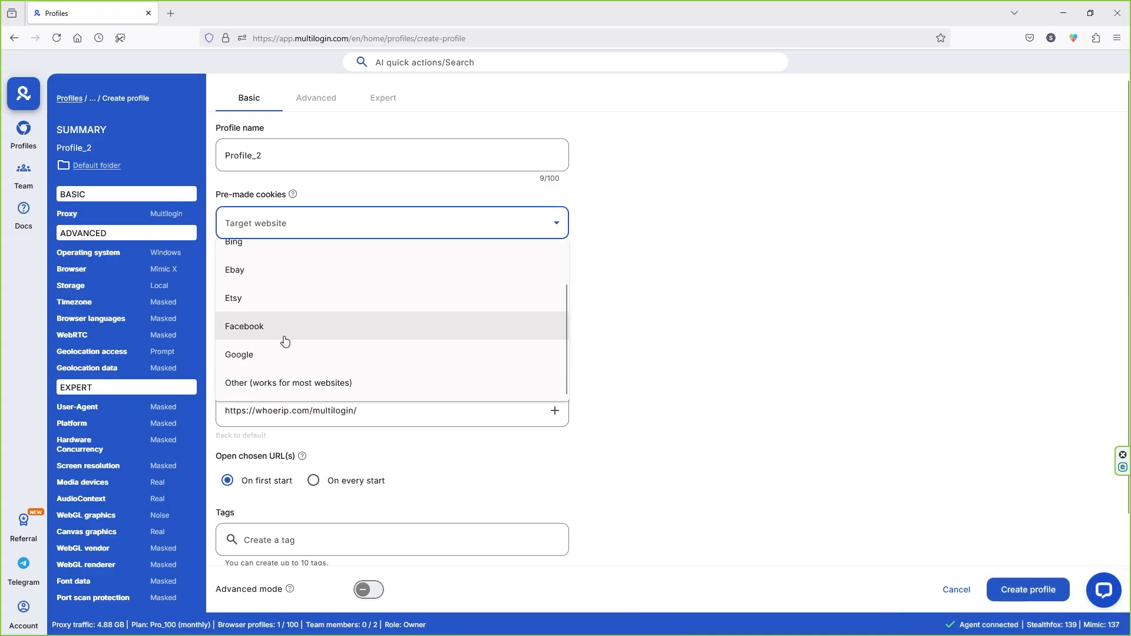
{"action": "left_click", "coordinate": [649, 236]}
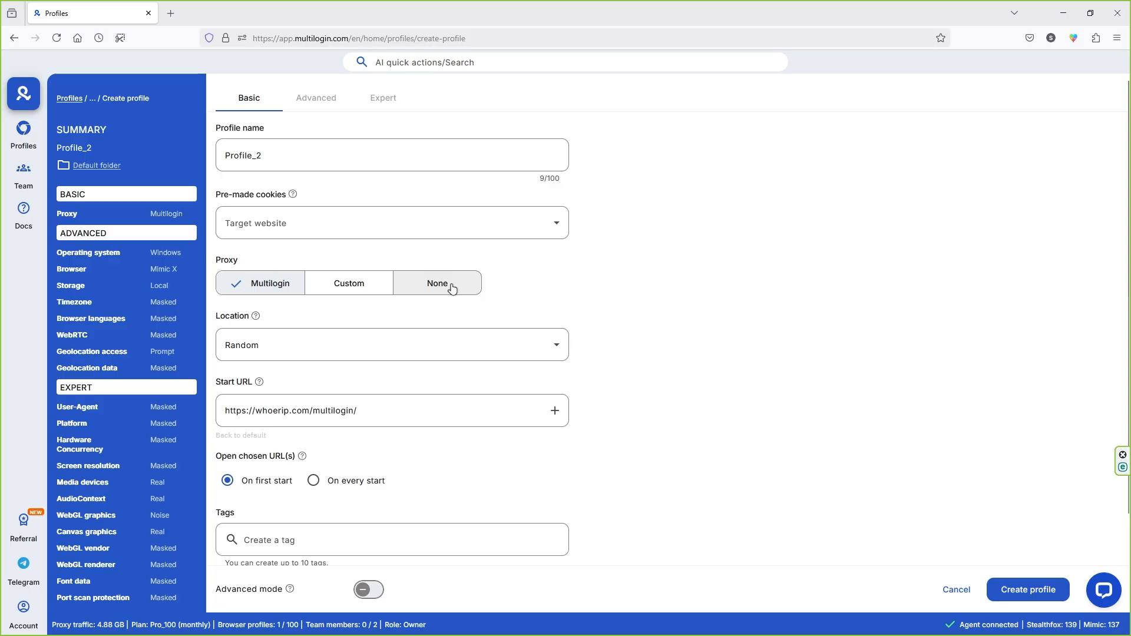
Set the profile's Multilogin proxy location to United States
{"action": "left_click", "coordinate": [321, 345]}
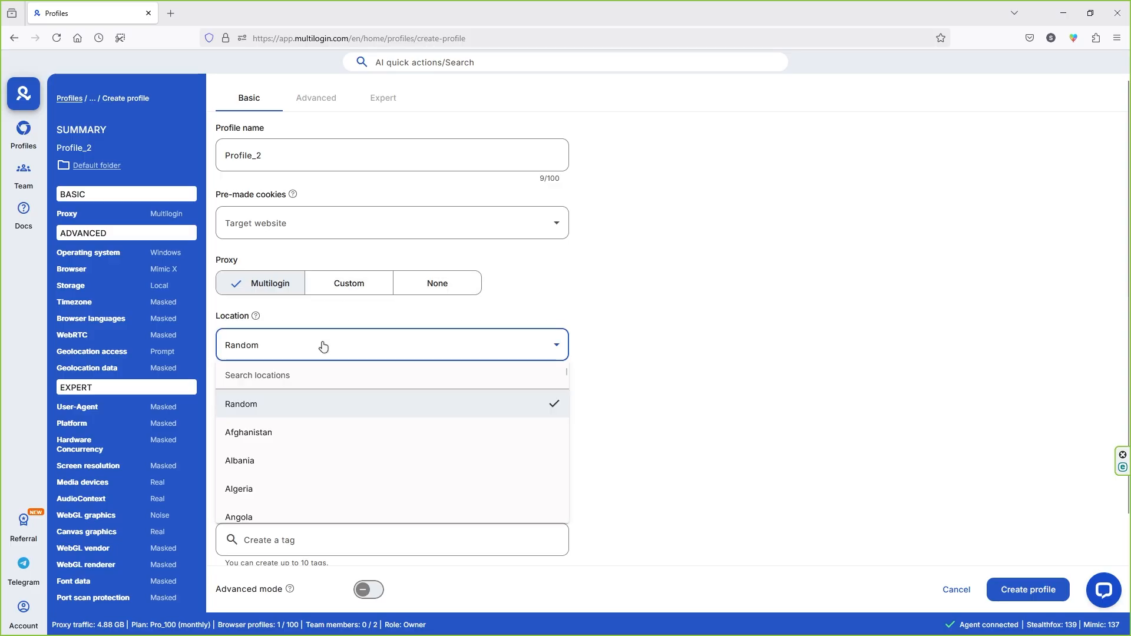
{"action": "left_click", "coordinate": [270, 375]}
{"action": "type", "text": "united"}
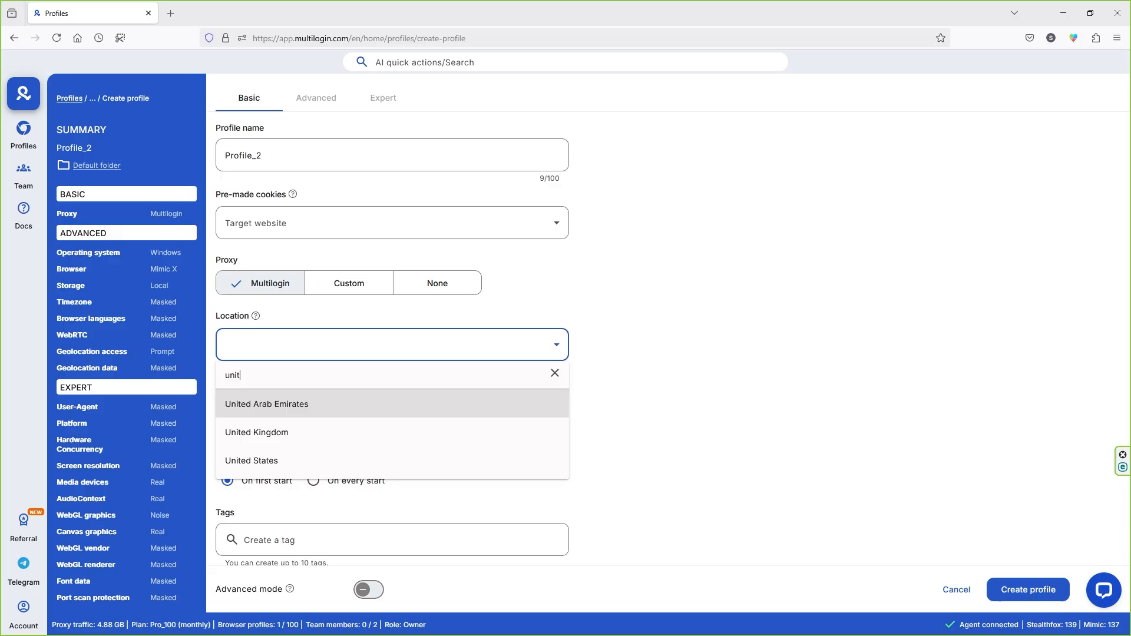
{"action": "left_click", "coordinate": [268, 459]}
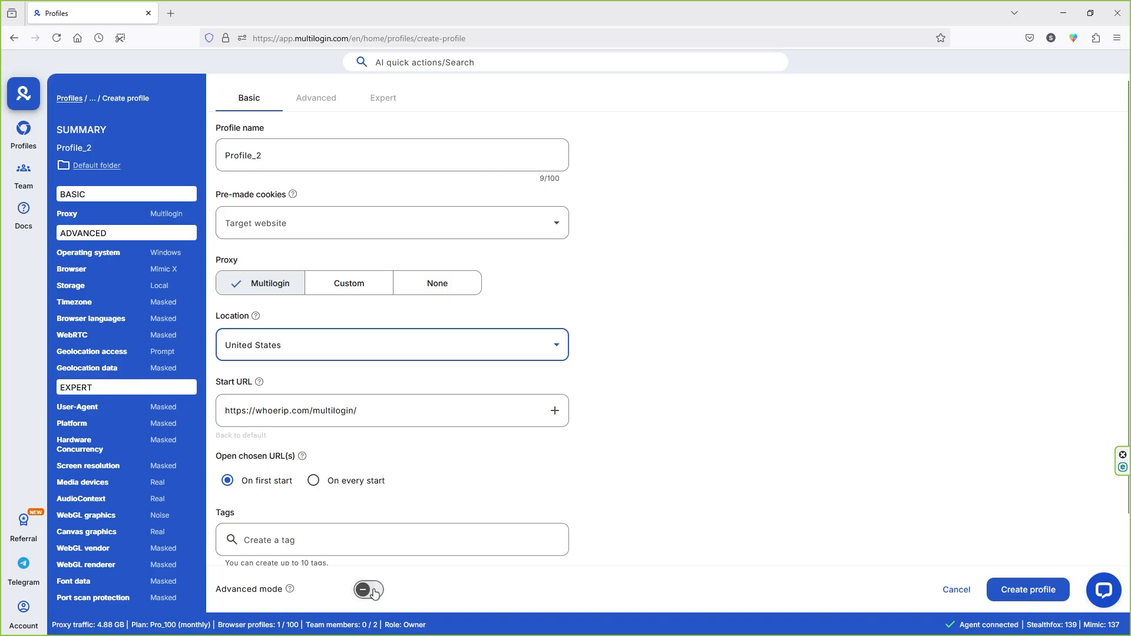
Turn on Advanced mode for the profile and set the proxy protocol to HTTP
{"action": "left_click", "coordinate": [373, 593]}
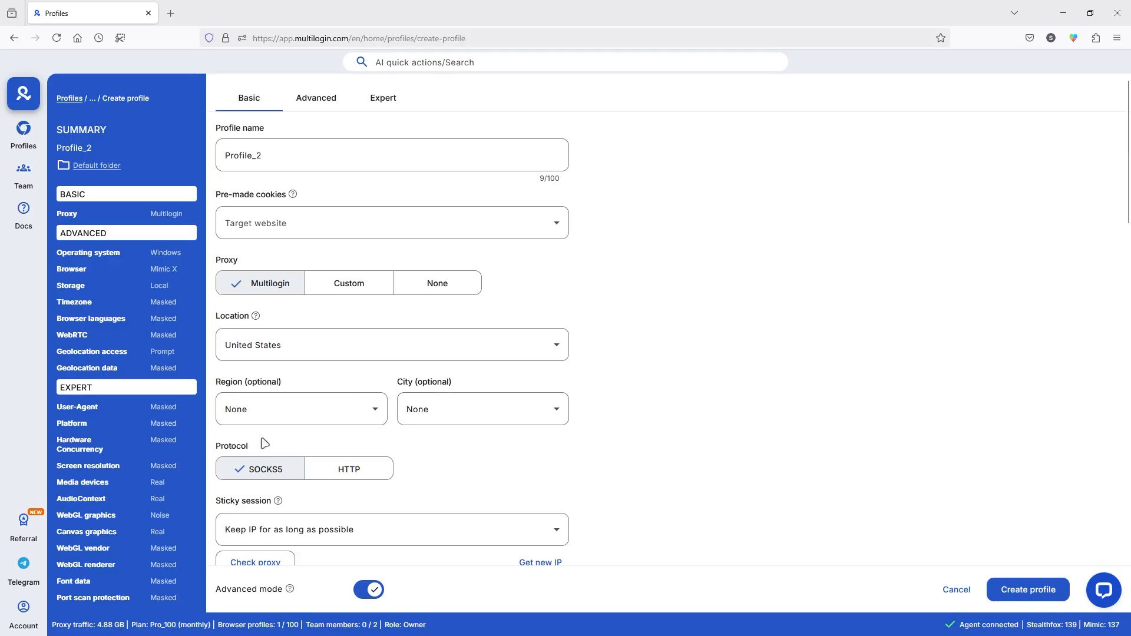
{"action": "left_click", "coordinate": [345, 473]}
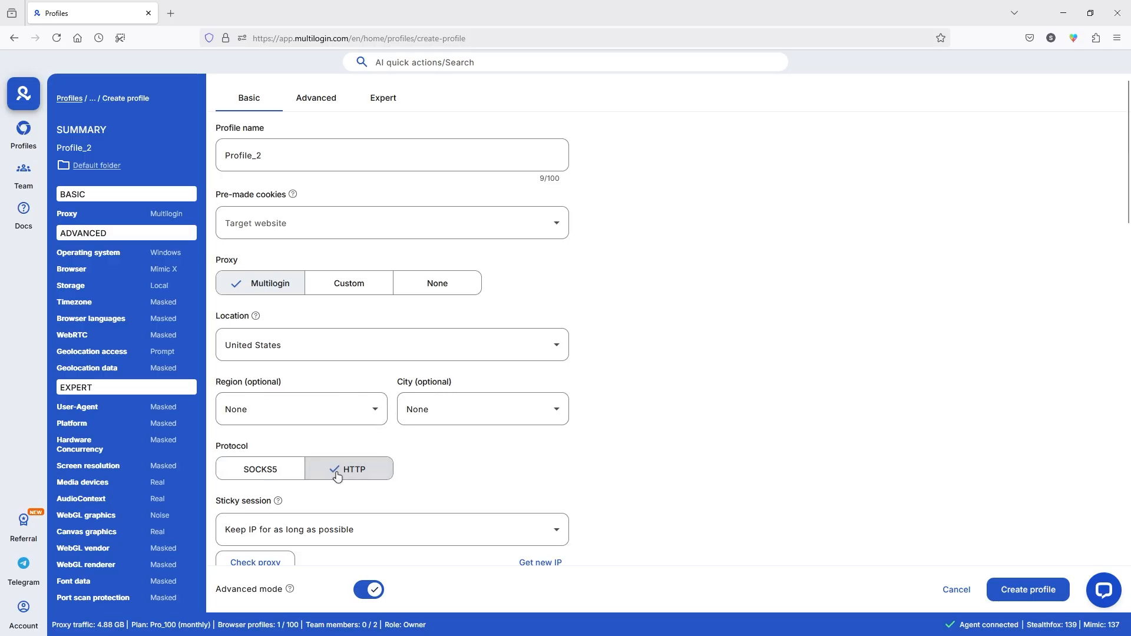
Review the proxy's sticky session choices and the traffic saver setting
{"action": "scroll", "coordinate": [365, 480], "scroll_direction": "down", "scroll_amount": 2}
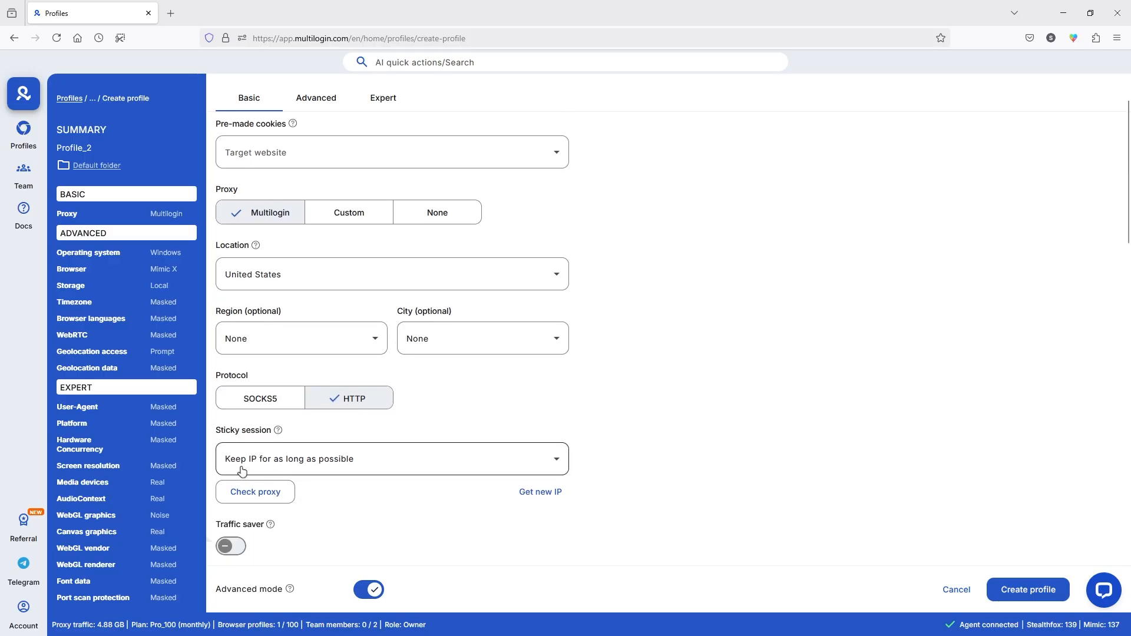
{"action": "left_click", "coordinate": [306, 469]}
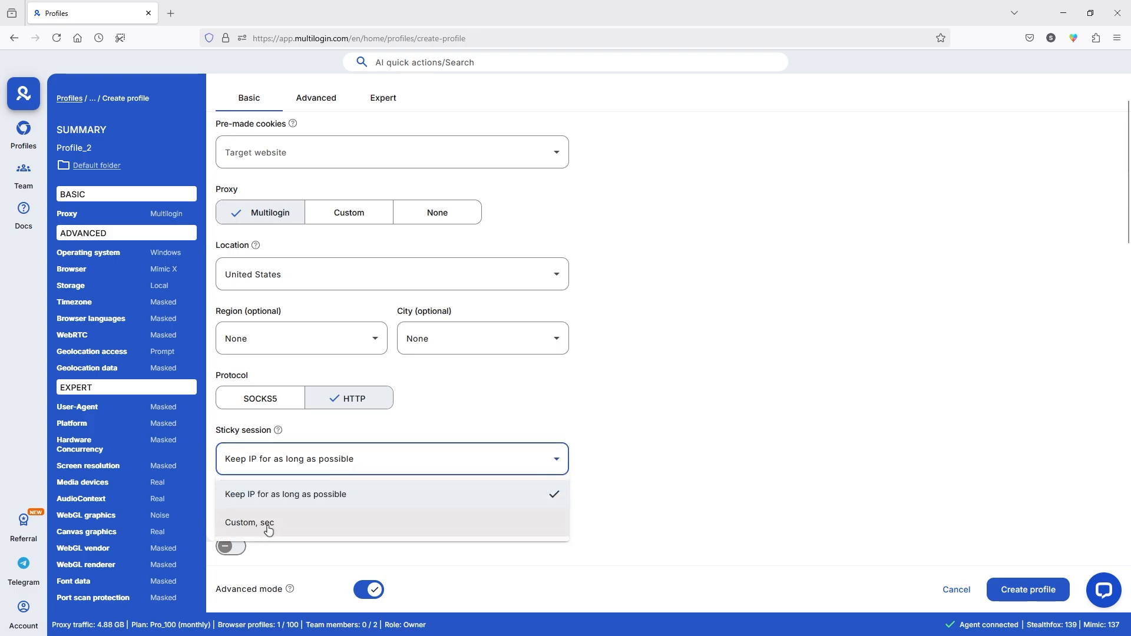
{"action": "left_click", "coordinate": [580, 423]}
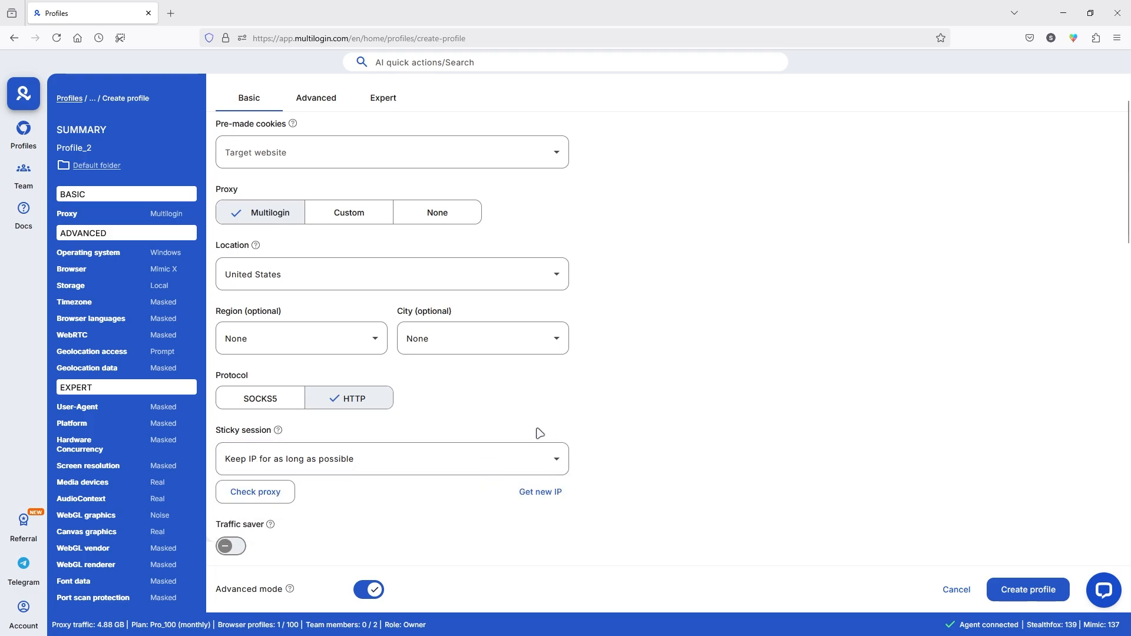
{"action": "scroll", "coordinate": [413, 453], "scroll_direction": "down", "scroll_amount": 2}
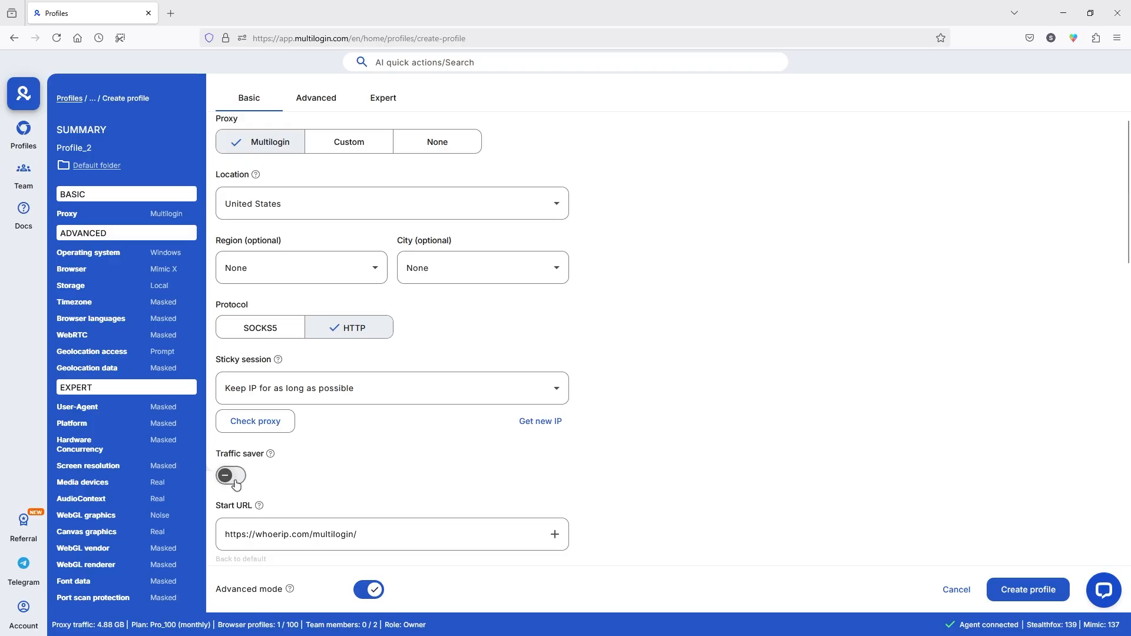
Choose Stealthfox X as the profile's browser in the advanced settings
{"action": "left_click", "coordinate": [328, 102]}
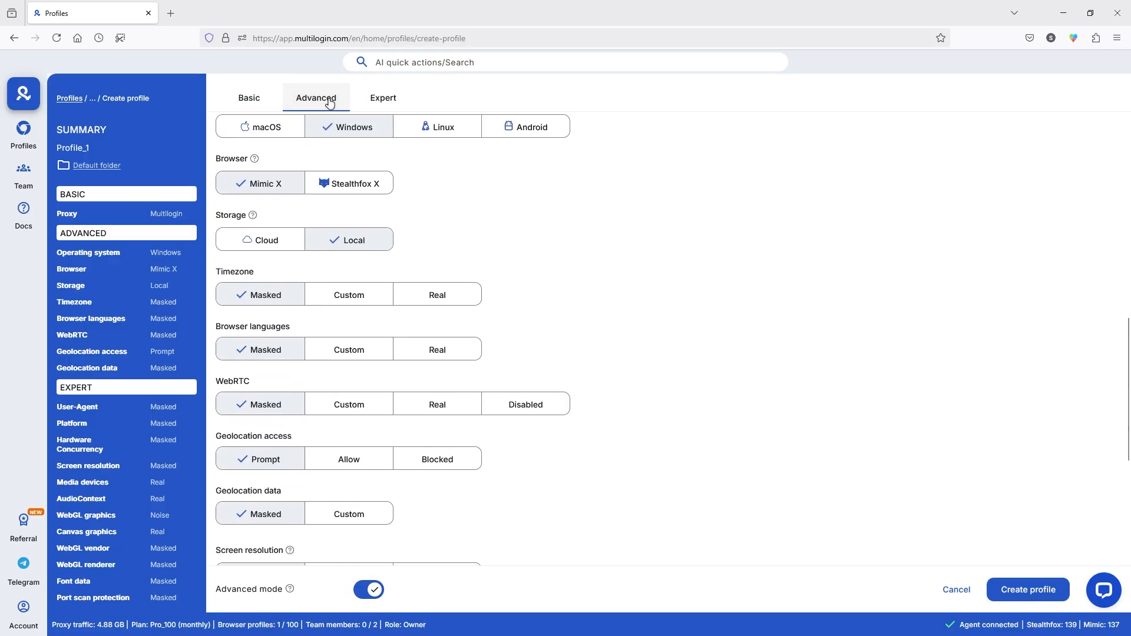
{"action": "scroll", "coordinate": [312, 188], "scroll_direction": "up", "scroll_amount": 1}
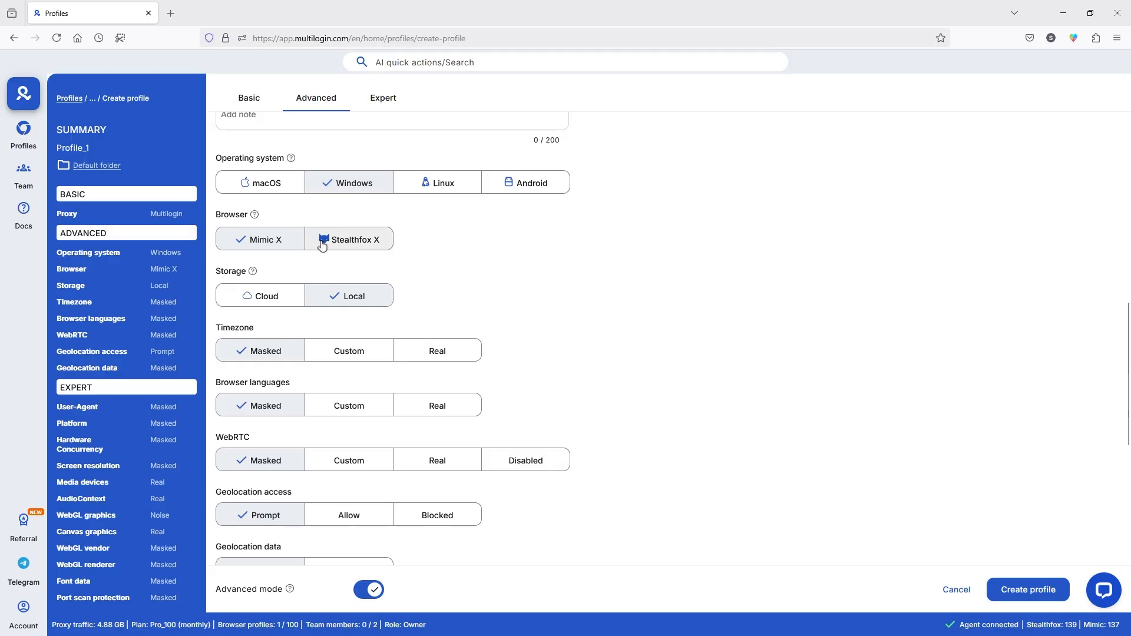
{"action": "left_click", "coordinate": [346, 246]}
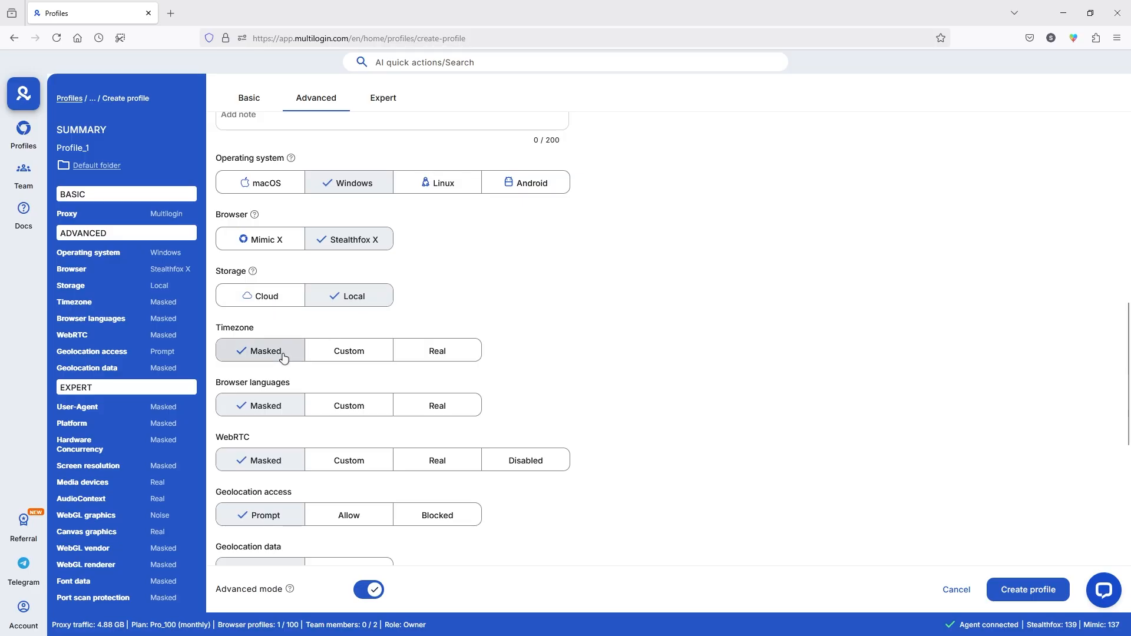
Review the remaining advanced settings, from timezone to media devices, and view the expert section
{"action": "scroll", "coordinate": [283, 358], "scroll_direction": "down", "scroll_amount": 4}
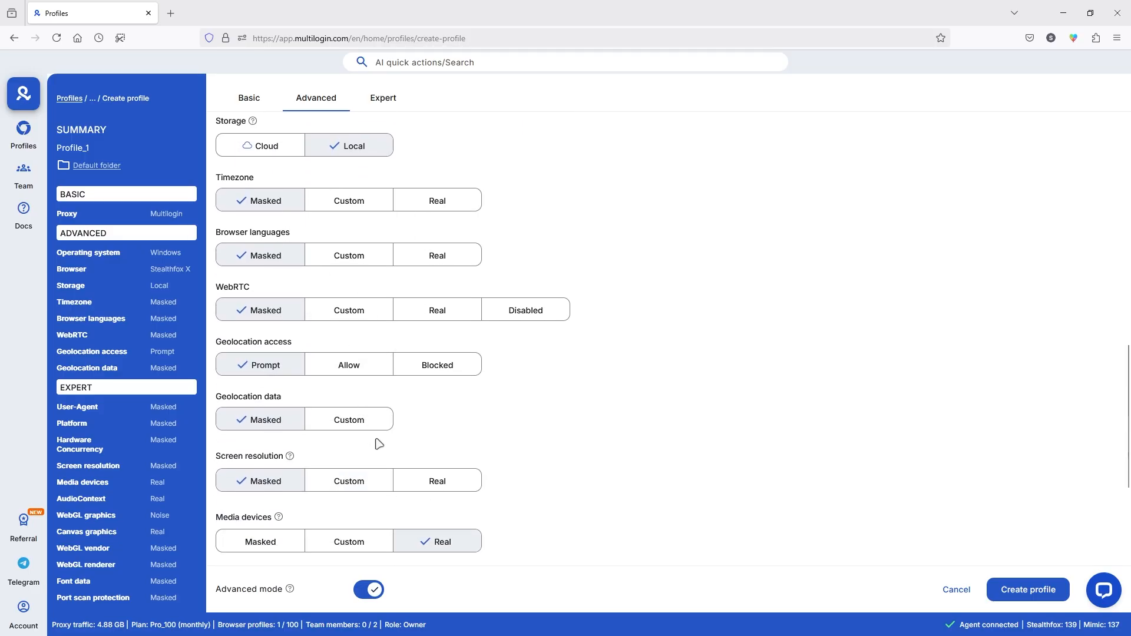
{"action": "scroll", "coordinate": [379, 444], "scroll_direction": "down", "scroll_amount": 2}
{"action": "scroll", "coordinate": [387, 348], "scroll_direction": "up", "scroll_amount": 2}
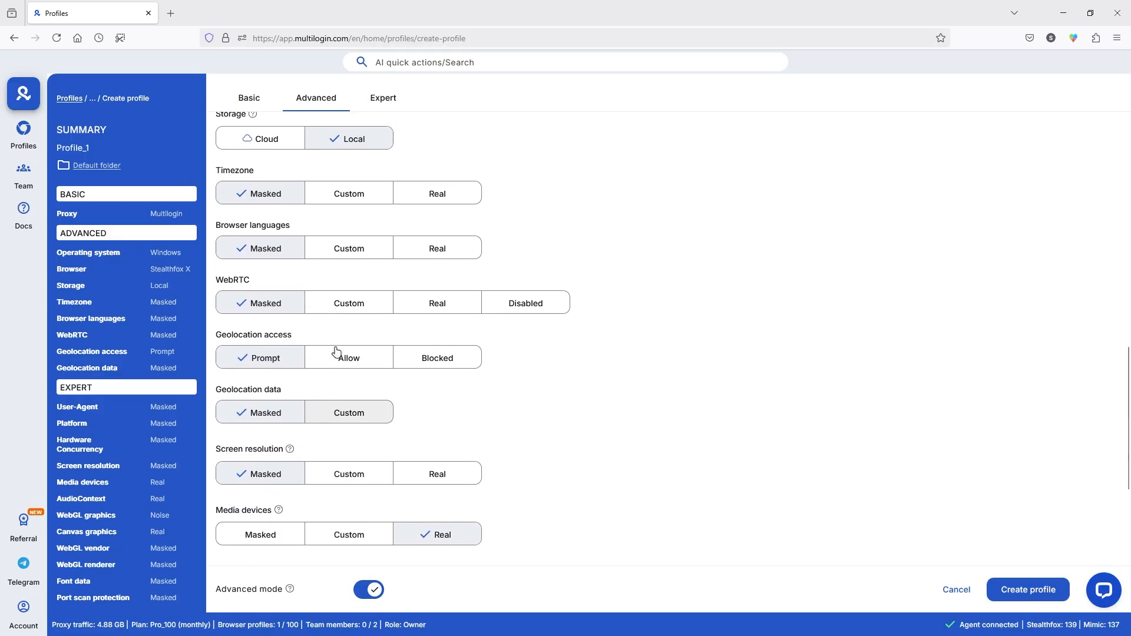
{"action": "left_click", "coordinate": [391, 109]}
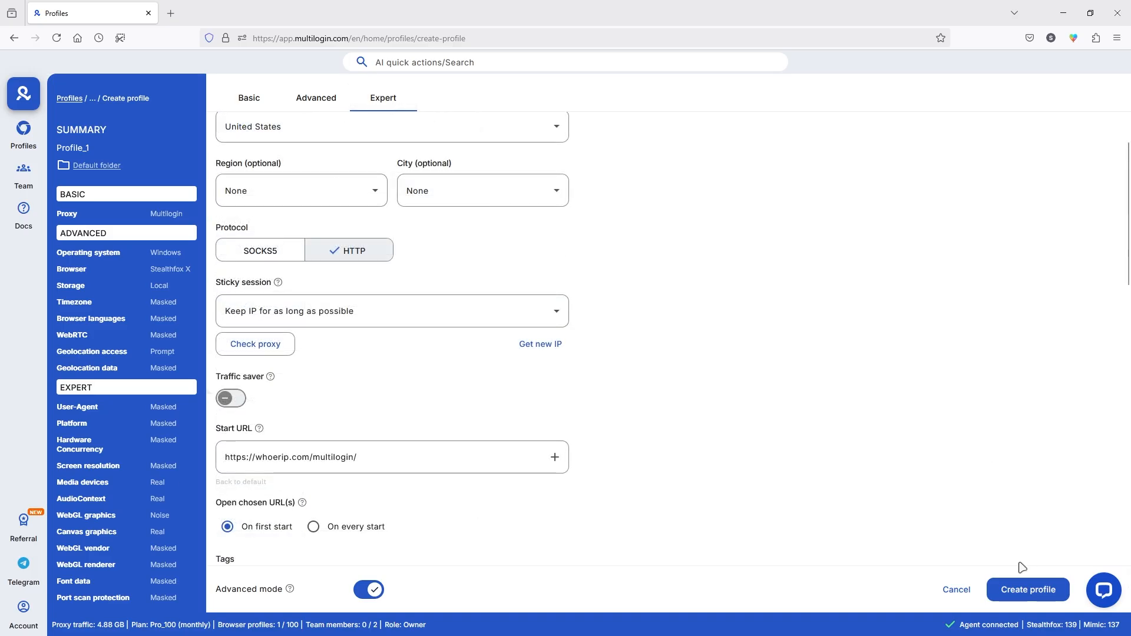
Create the configured profile and start it from the profile list
{"action": "left_click", "coordinate": [1035, 597]}
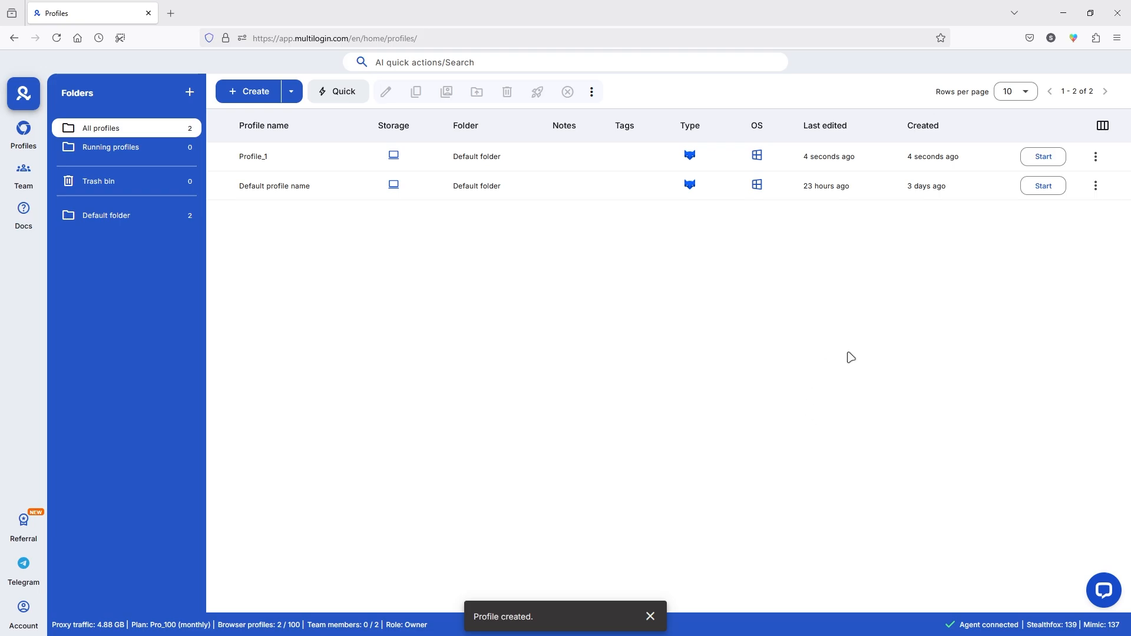
{"action": "left_click", "coordinate": [1044, 160]}
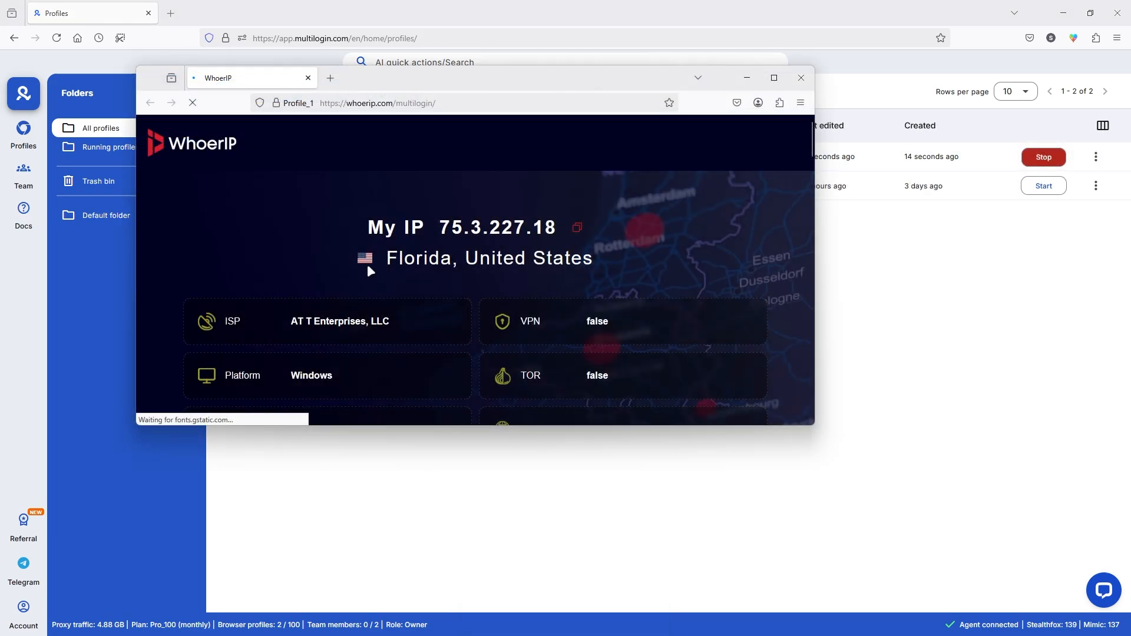
Check the started profile's IP location and connection details on the WhoerIP page, enlarging the browser window's height
{"action": "left_click_drag", "start_coordinate": [384, 257], "coordinate": [594, 257]}
{"action": "left_click", "coordinate": [610, 261]}
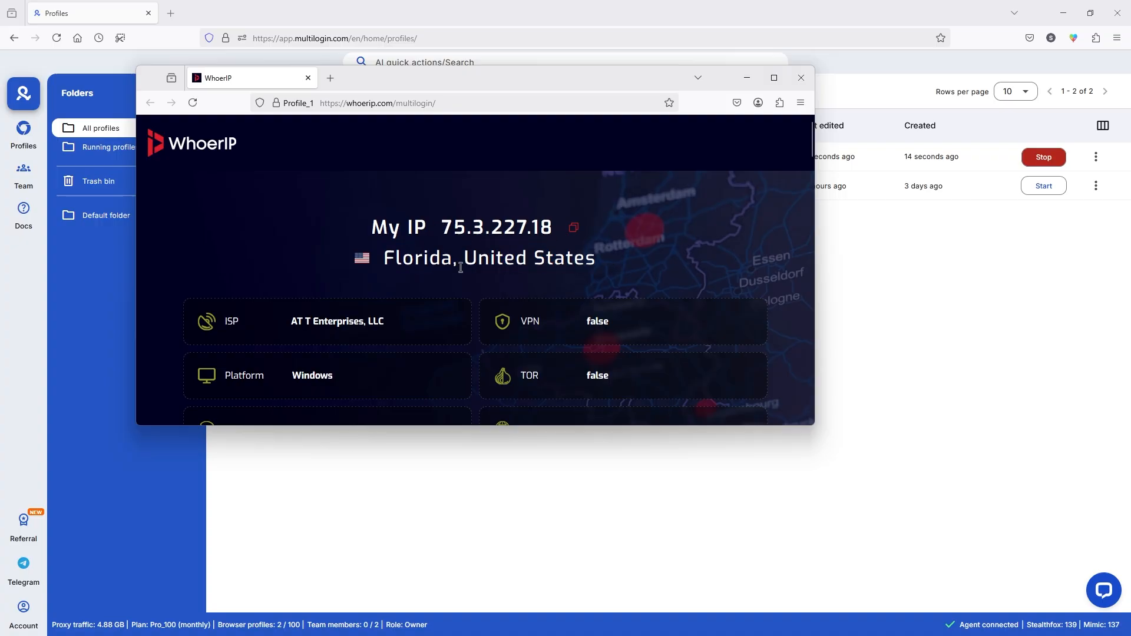
{"action": "scroll", "coordinate": [454, 286], "scroll_direction": "down", "scroll_amount": 5}
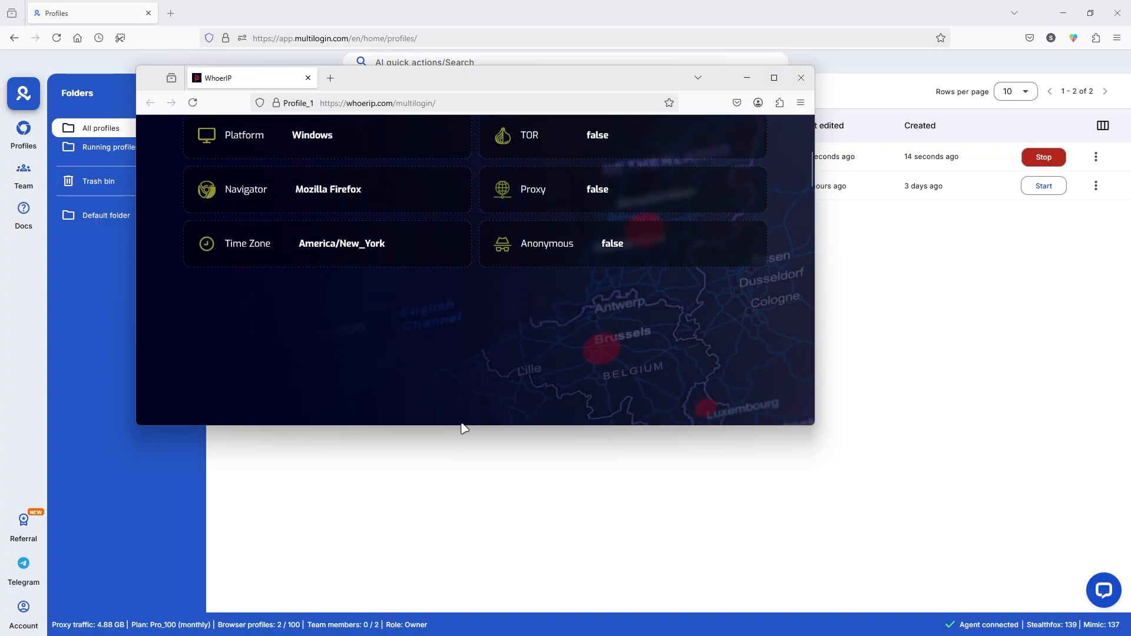
{"action": "left_click_drag", "start_coordinate": [460, 427], "coordinate": [461, 483]}
{"action": "scroll", "coordinate": [486, 333], "scroll_direction": "down", "scroll_amount": 9}
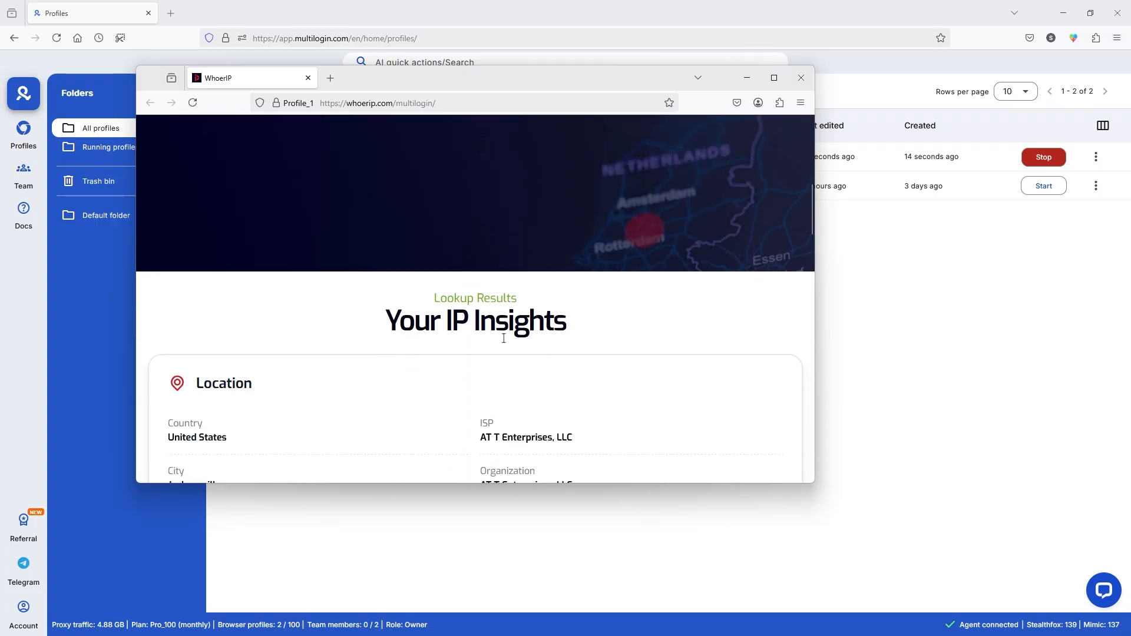
Examine the started profile's location, navigator, time, hardware, WebRTC and language details on the WhoerIP page
{"action": "scroll", "coordinate": [274, 309], "scroll_direction": "down", "scroll_amount": 9}
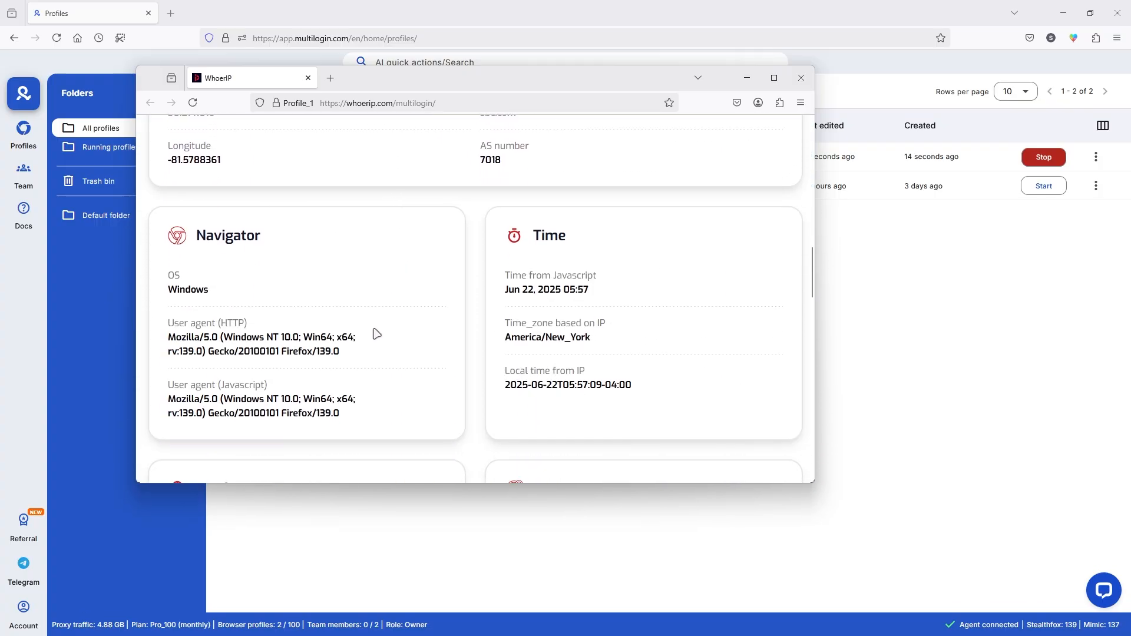
{"action": "scroll", "coordinate": [502, 244], "scroll_direction": "down", "scroll_amount": 8}
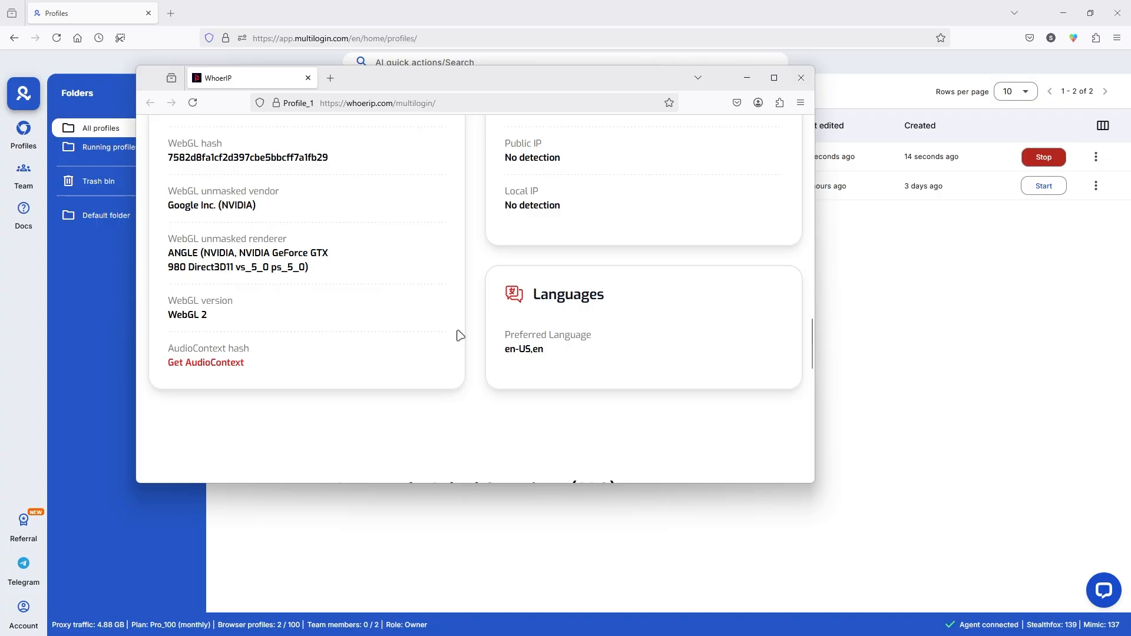
{"action": "scroll", "coordinate": [401, 318], "scroll_direction": "down", "scroll_amount": 3}
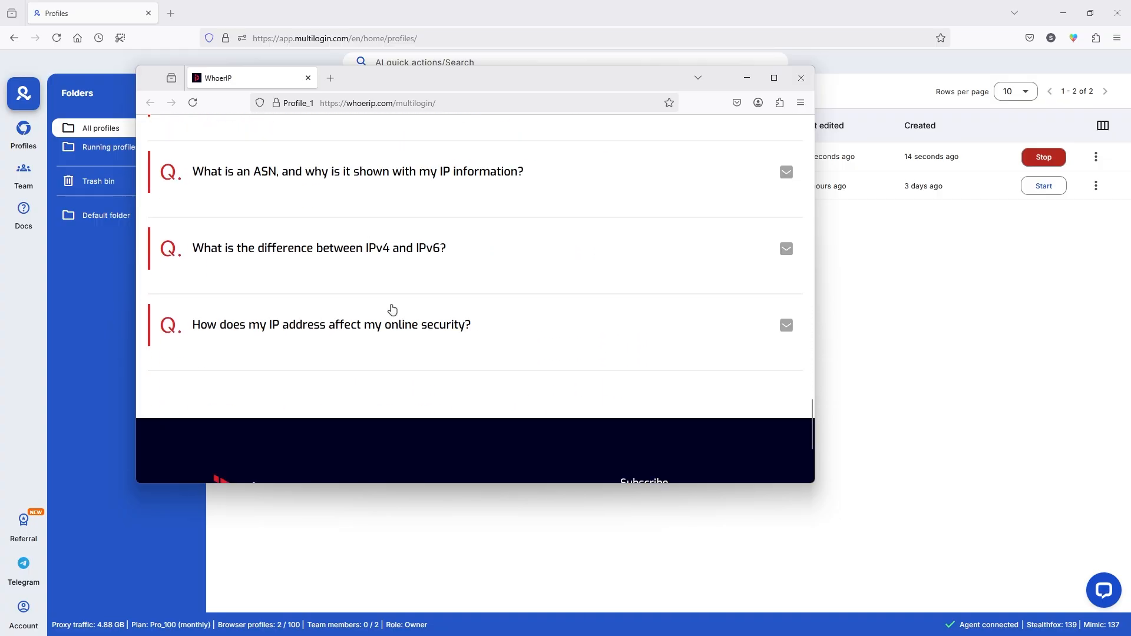
{"action": "scroll", "coordinate": [391, 308], "scroll_direction": "up", "scroll_amount": 8}
{"action": "scroll", "coordinate": [396, 310], "scroll_direction": "up", "scroll_amount": 15}
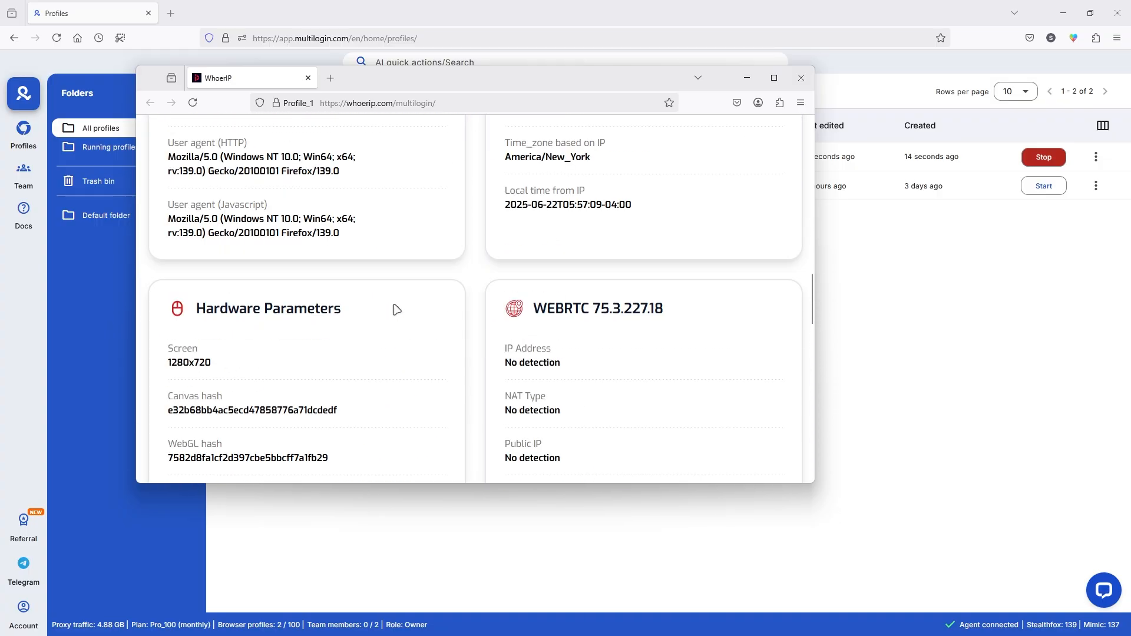
{"action": "scroll", "coordinate": [395, 307], "scroll_direction": "up", "scroll_amount": 5}
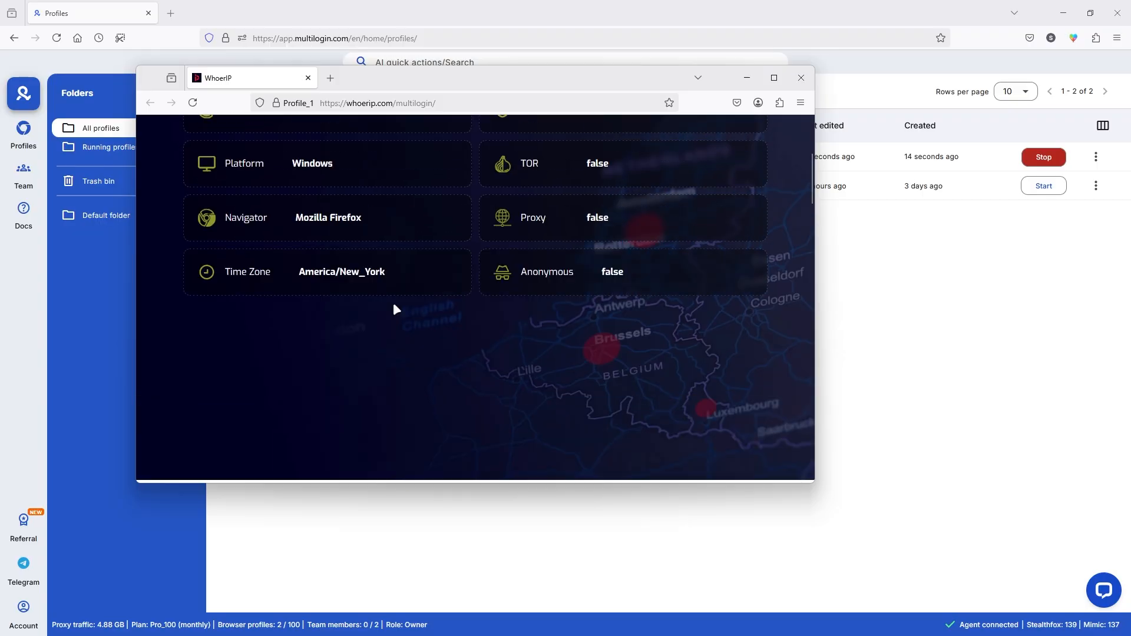
{"action": "scroll", "coordinate": [650, 192], "scroll_direction": "down", "scroll_amount": 2}
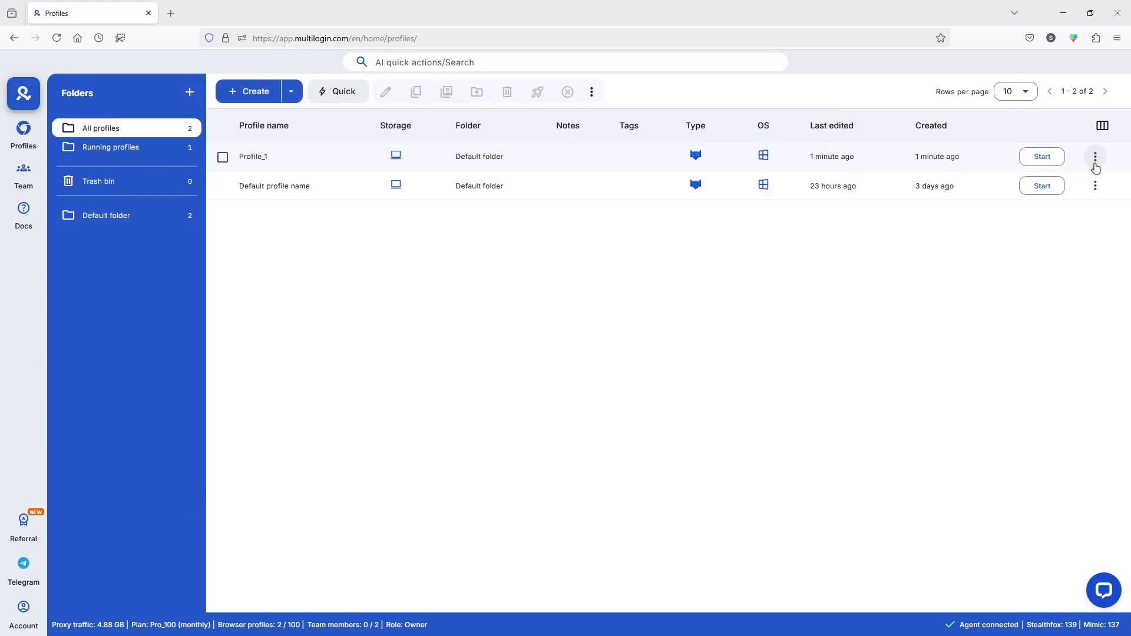
View the pre-made cookies options for Profile_1, then close its actions list
{"action": "left_click", "coordinate": [1095, 156]}
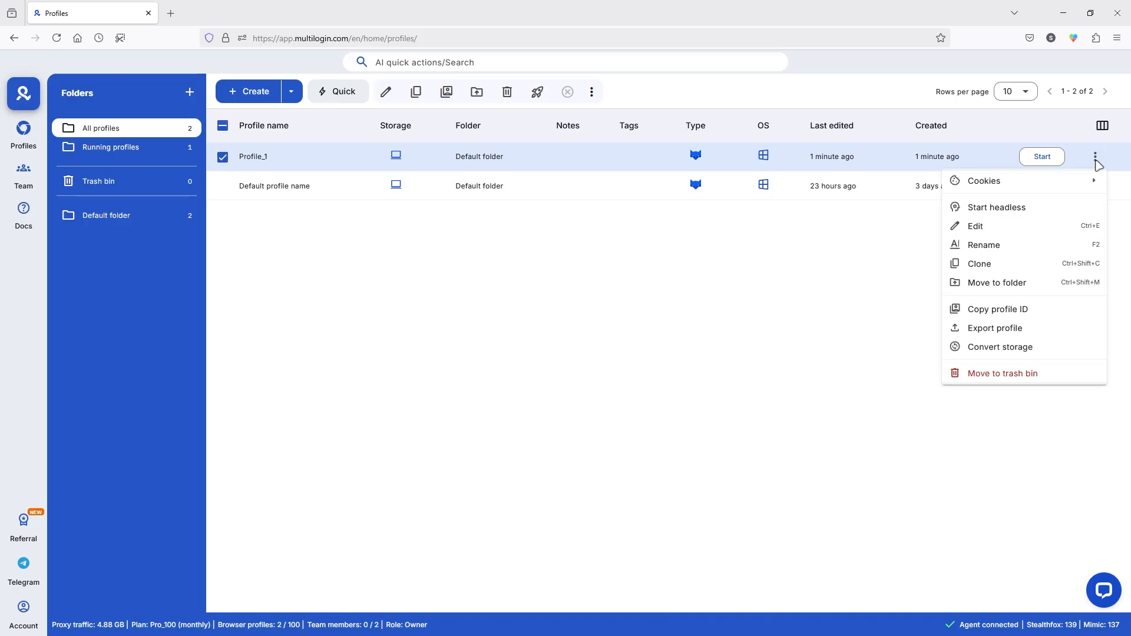
{"action": "left_click", "coordinate": [1003, 183]}
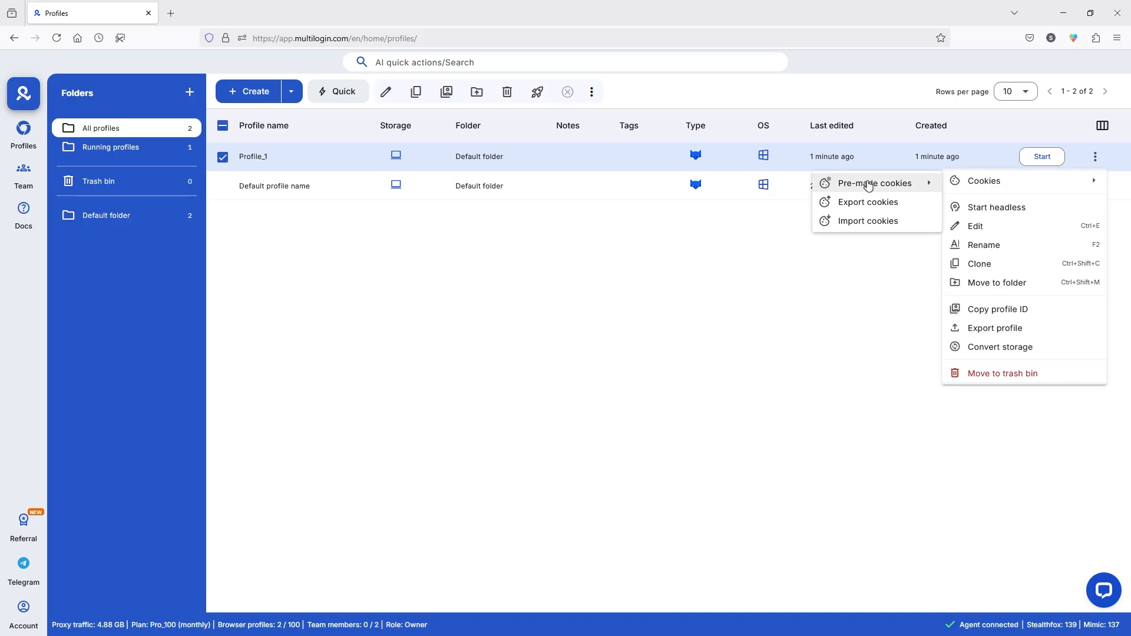
{"action": "left_click", "coordinate": [876, 184]}
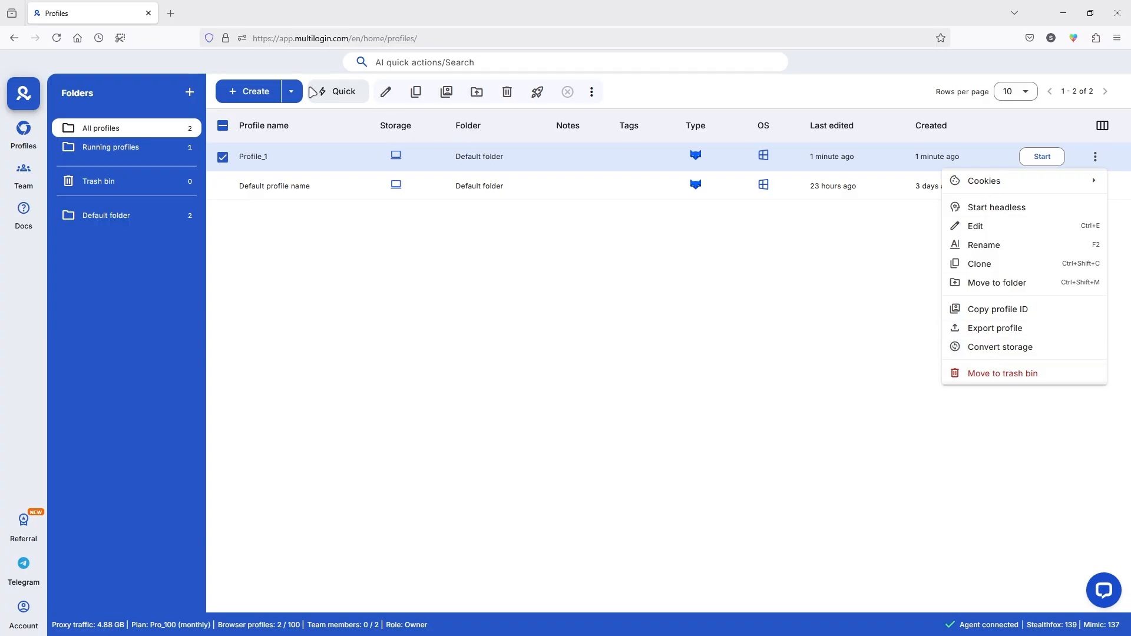
{"action": "left_click", "coordinate": [516, 254]}
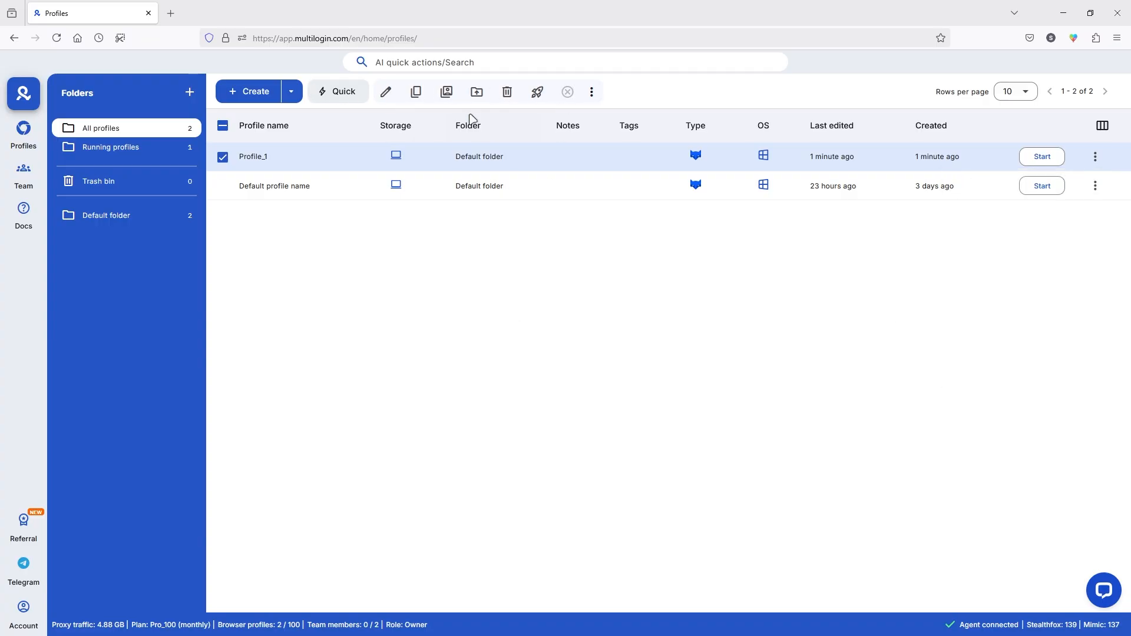
Review the team member invitation form and its acceptance notice, cancel the invitation, and open the docs
{"action": "left_click", "coordinate": [24, 176]}
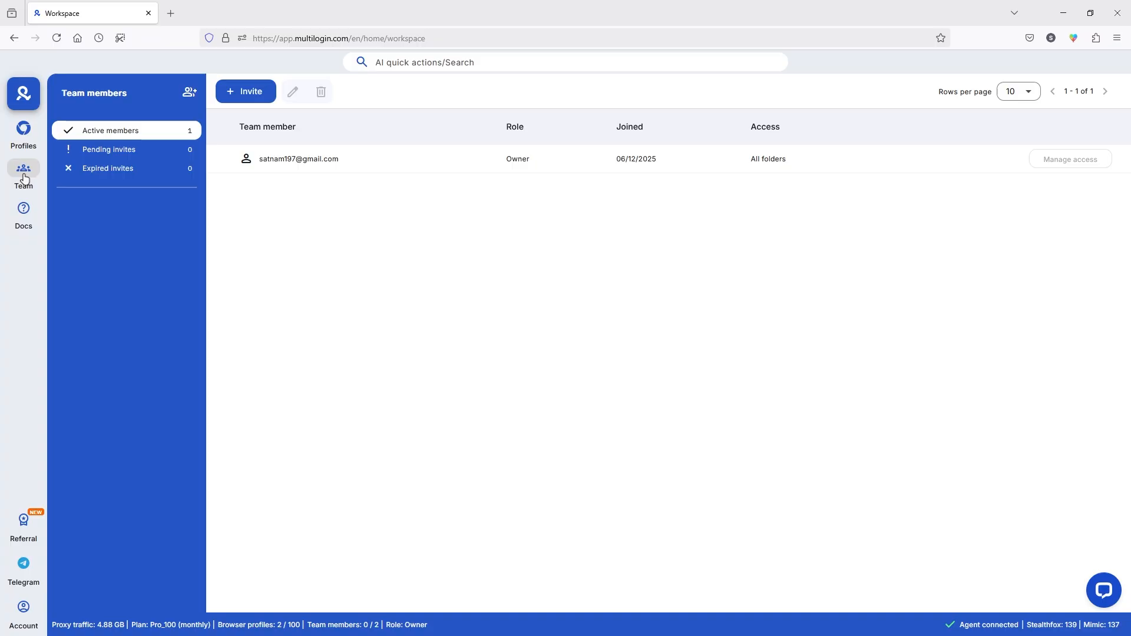
{"action": "left_click", "coordinate": [242, 96]}
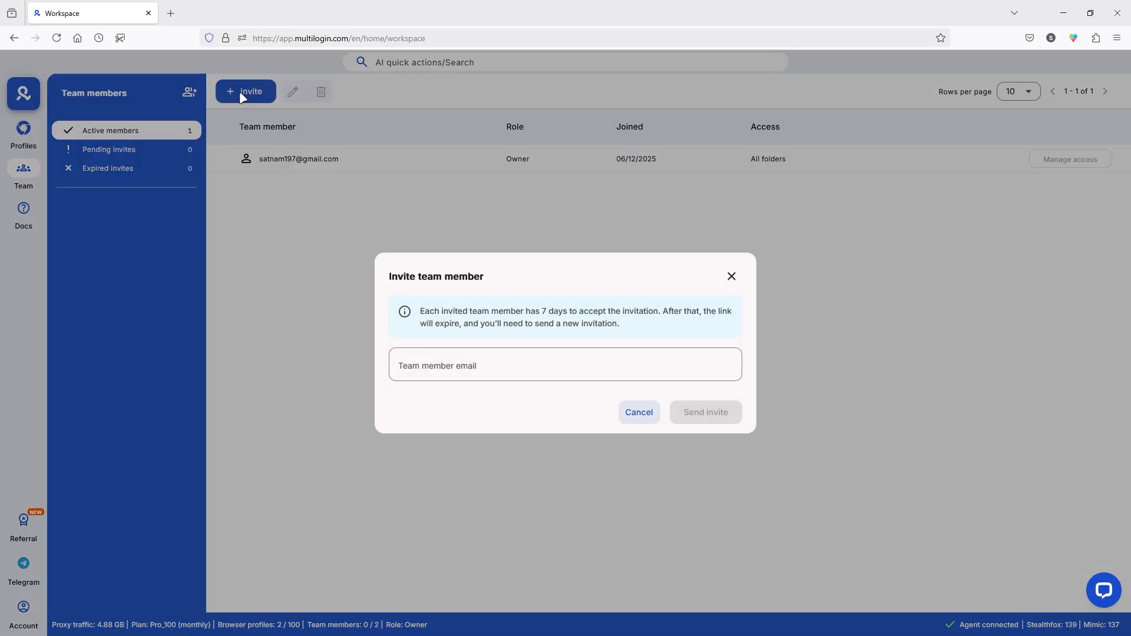
{"action": "left_click", "coordinate": [448, 364]}
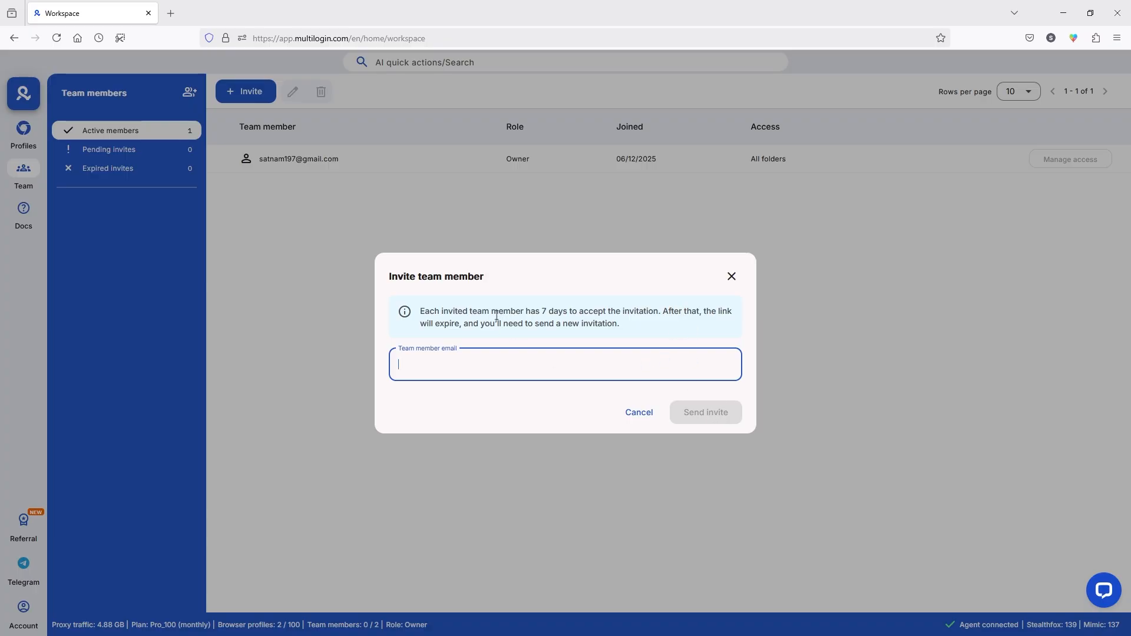
{"action": "left_click_drag", "start_coordinate": [497, 314], "coordinate": [631, 323]}
{"action": "left_click", "coordinate": [550, 313]}
{"action": "left_click", "coordinate": [683, 302]}
{"action": "left_click", "coordinate": [639, 420]}
{"action": "left_click", "coordinate": [23, 209]}
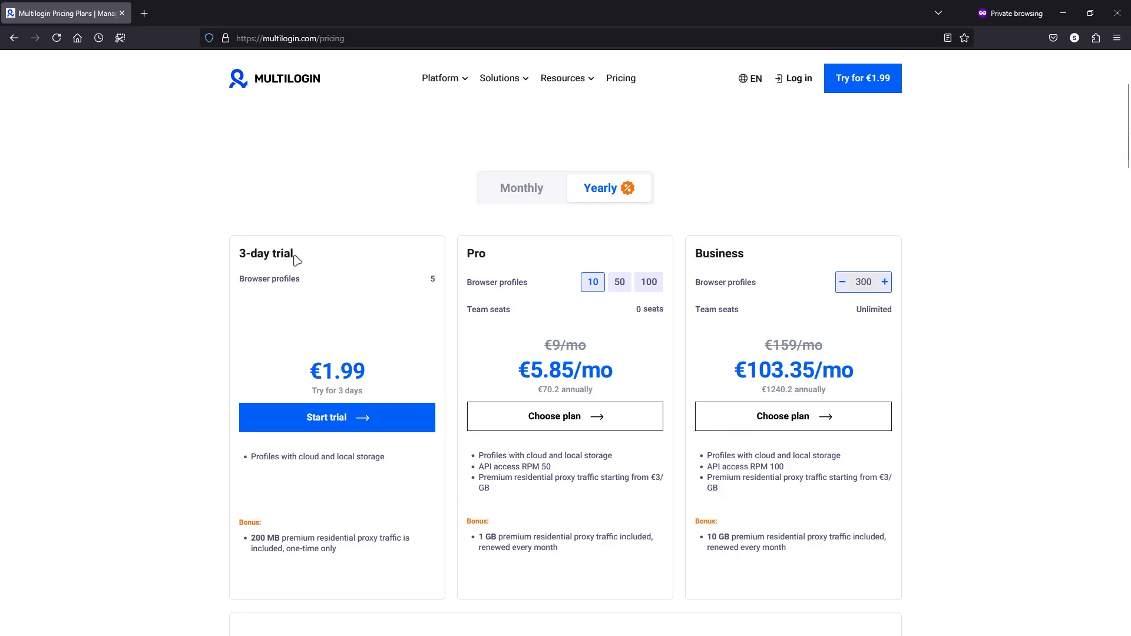
Compare the 3-day trial with the yearly Pro plan for 50 and 100 browser profiles on the pricing page
{"action": "mouse_move", "coordinate": [297, 259]}
{"action": "left_mouse_down"}
{"action": "mouse_move", "coordinate": [239, 258]}
{"action": "mouse_move", "coordinate": [292, 257]}
{"action": "left_mouse_up"}
{"action": "left_click", "coordinate": [240, 258]}
{"action": "left_click", "coordinate": [303, 256]}
{"action": "left_click", "coordinate": [619, 283]}
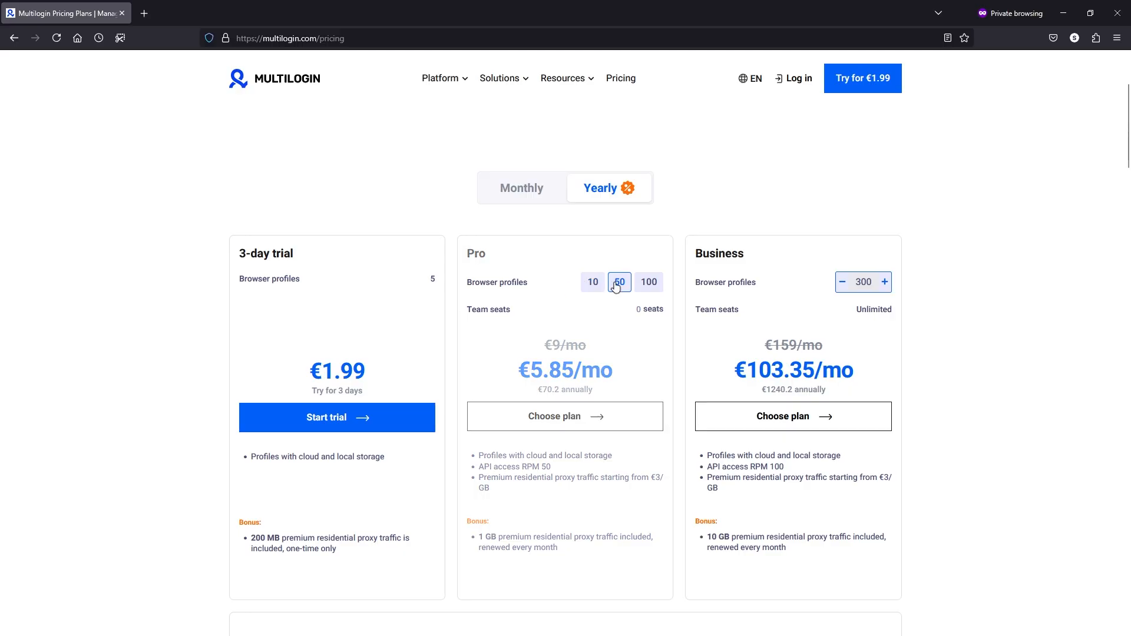
{"action": "left_click", "coordinate": [650, 284]}
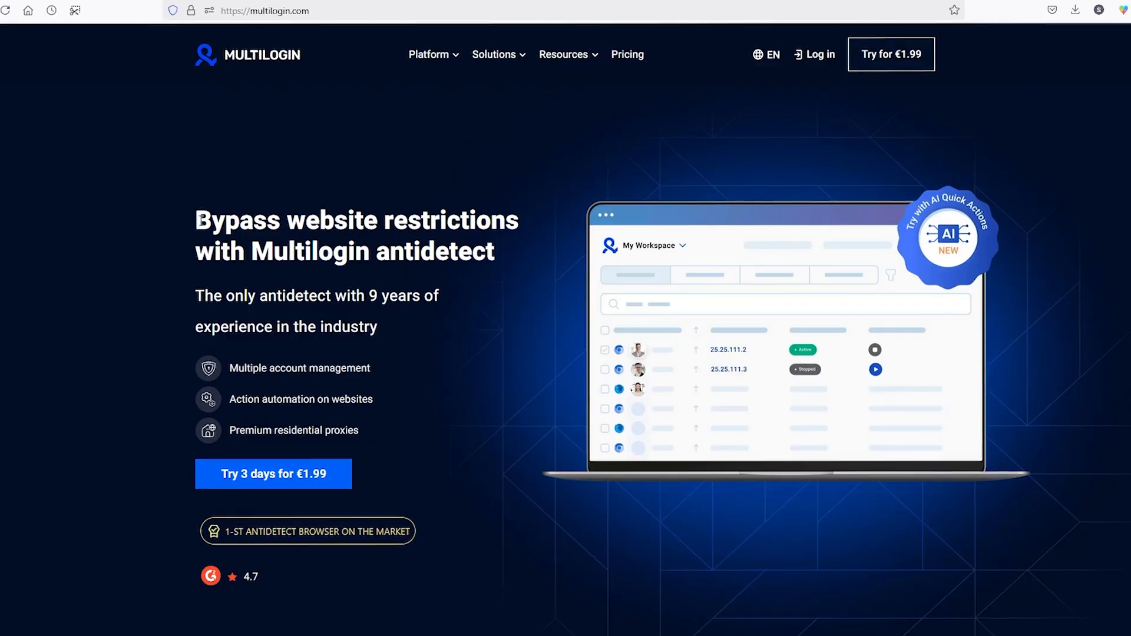
{"action": "left_click_drag", "start_coordinate": [217, 217], "coordinate": [538, 252]}
{"action": "left_click", "coordinate": [538, 252]}
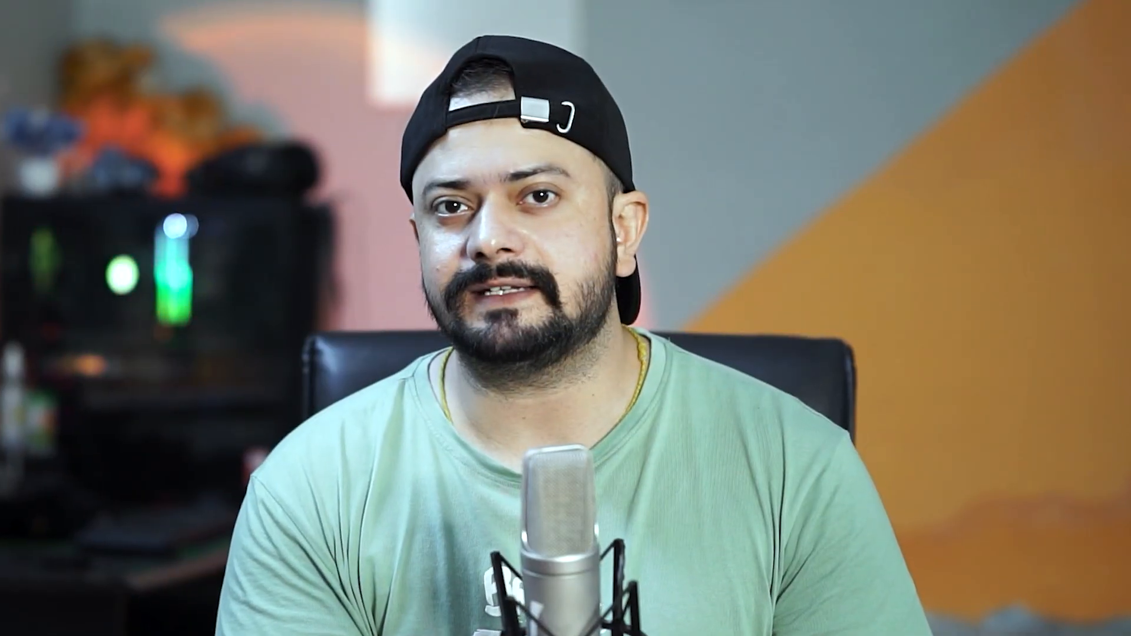